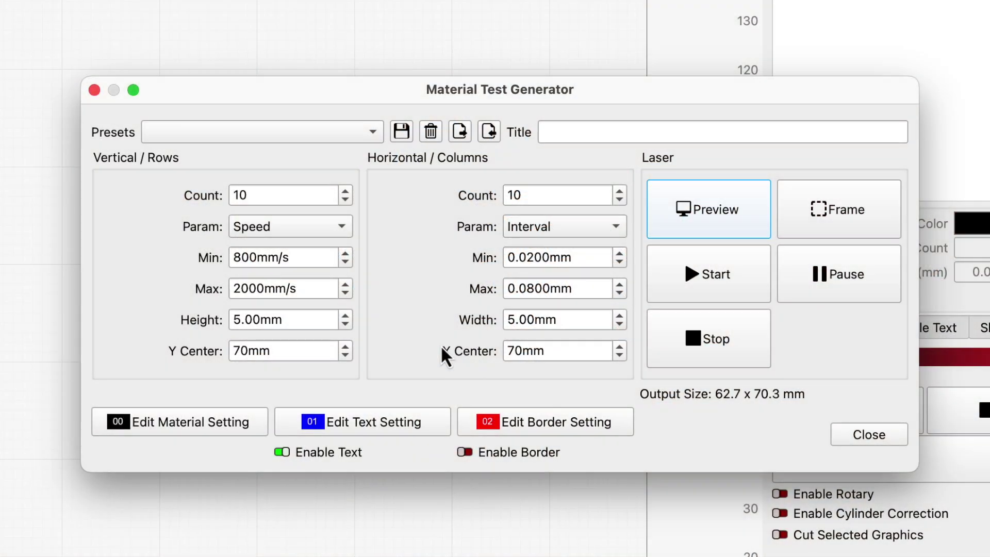
Set the material test's minimum row speed to 1000 mm/s and change its maximum row speed.
left_click(240, 257)
key("BackSpace")
type("10")
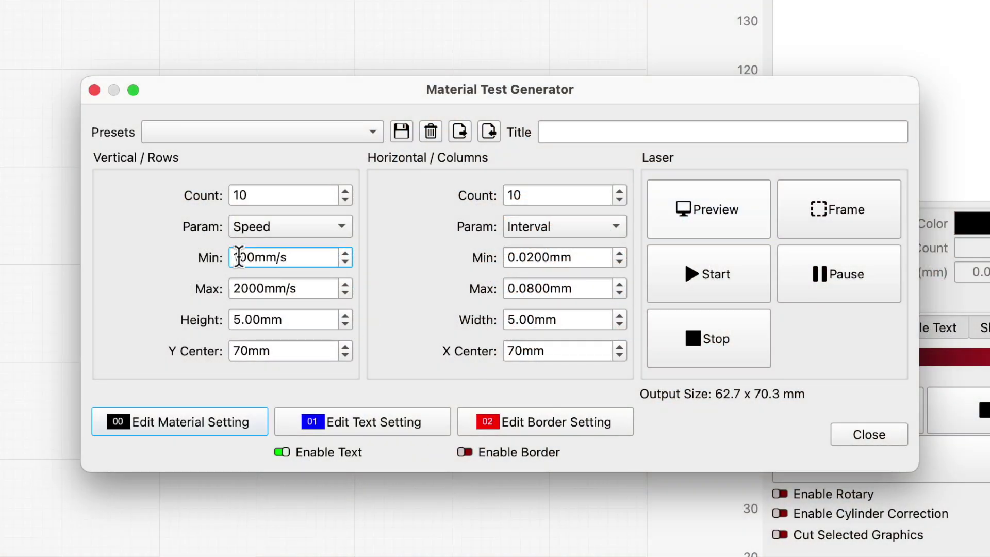
left_click(242, 287)
key("Delete")
key("BackSpace")
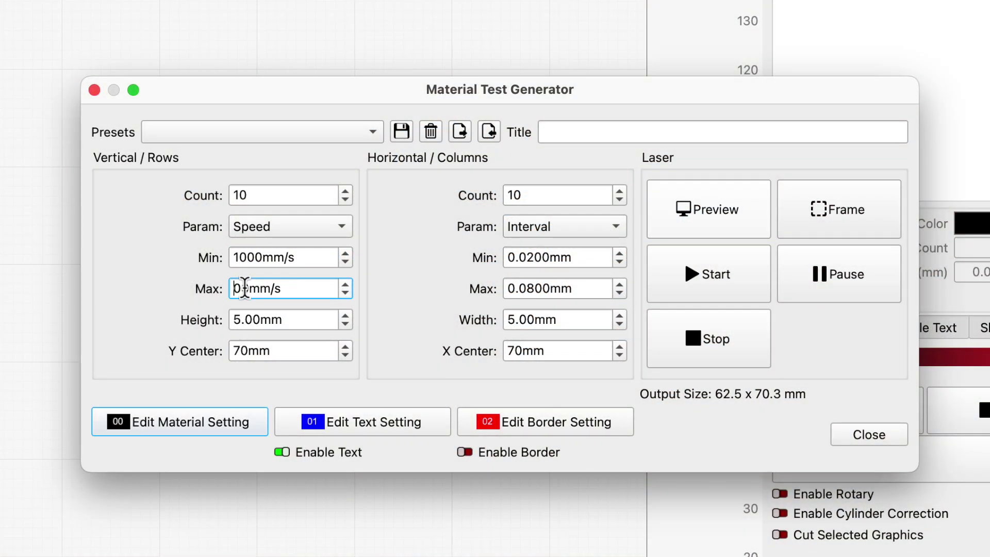
type("150")
left_click(579, 290)
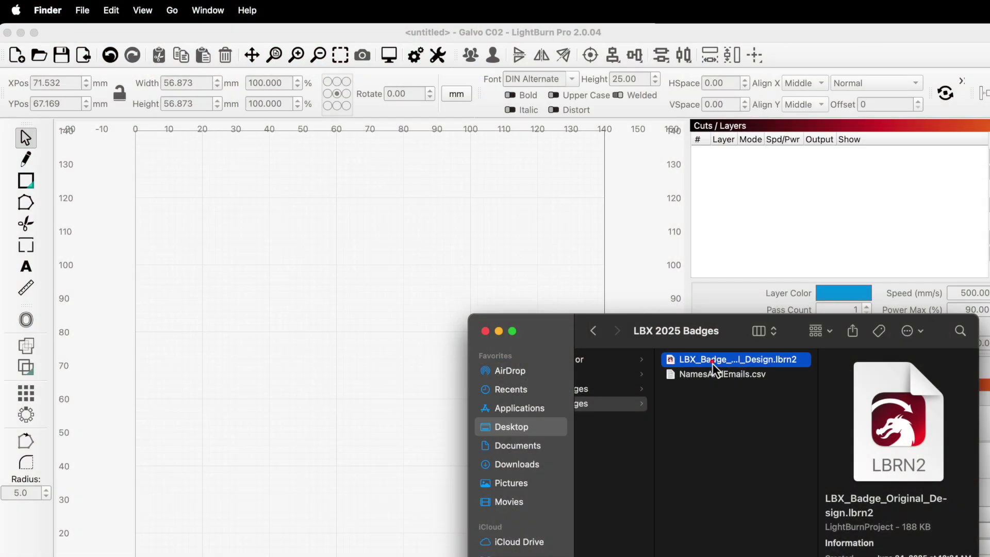
Open LBX_Badge_Original_Design.lbrn2 from the LBX 2025 Badges folder and delete everything except the inner circle and the guest artwork inside it.
left_click_drag(707, 361, 349, 345)
left_click(432, 397)
left_click_drag(466, 441, 305, 301)
left_click(127, 10)
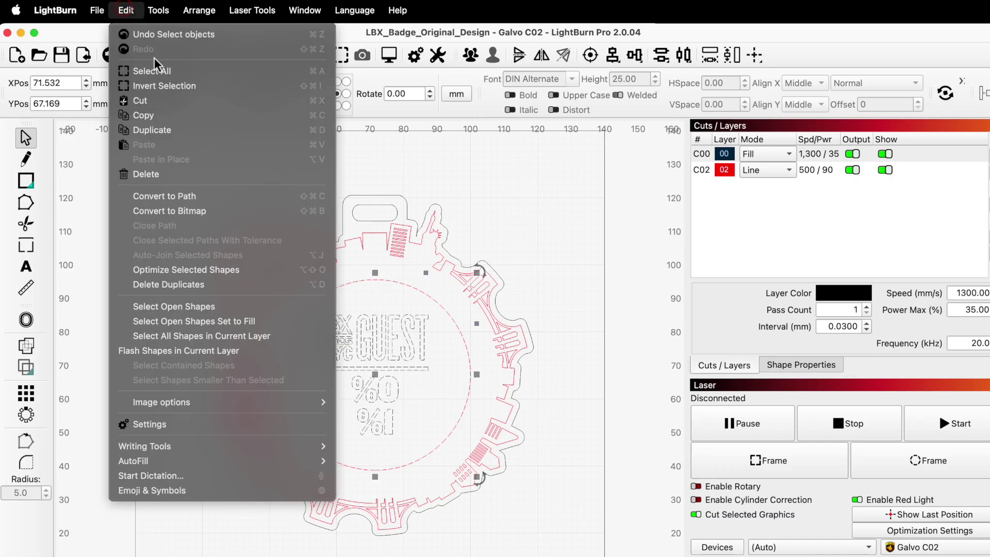
left_click(168, 84)
key("Delete")
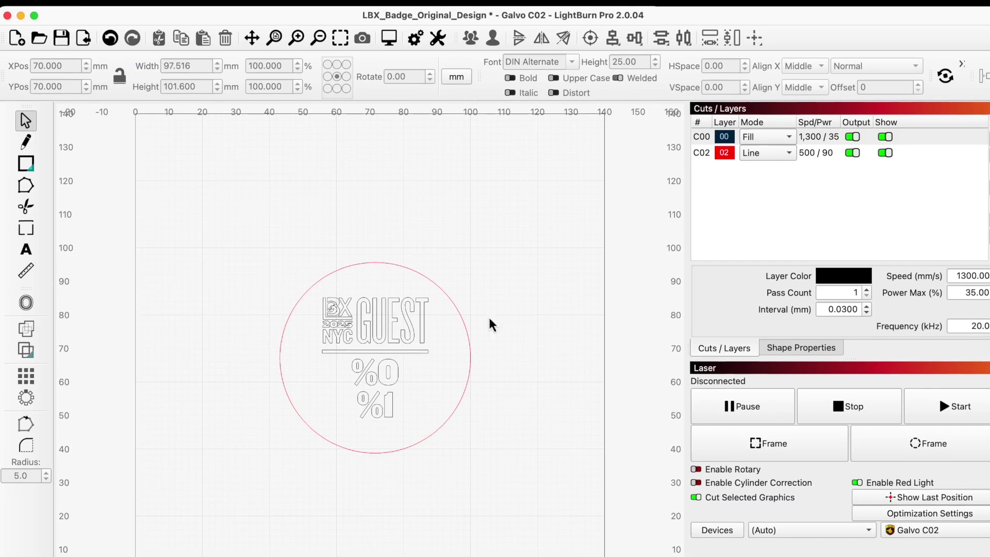
Assign the circle around the guest artwork to tool layer T2.
left_click_drag(526, 389, 451, 385)
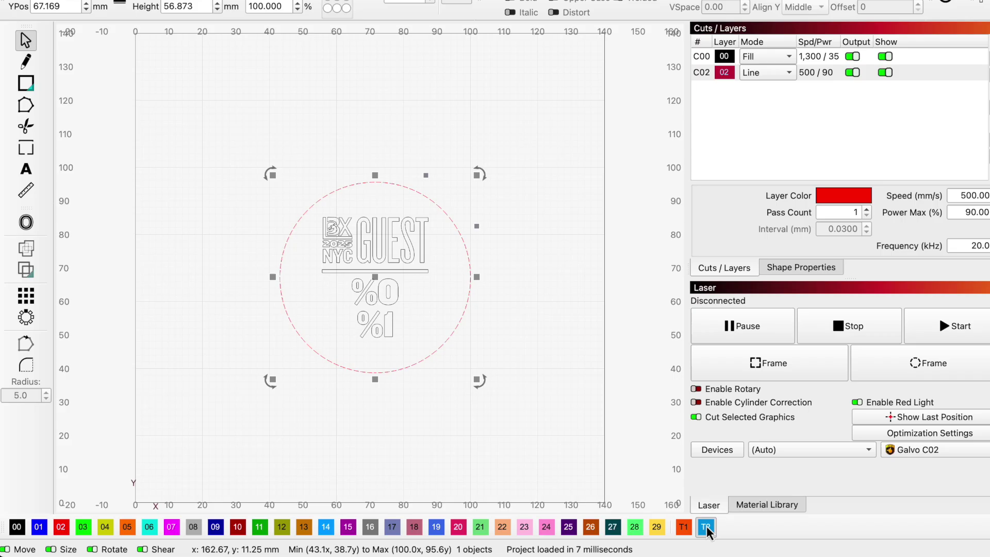
left_click(706, 531)
left_click(575, 374)
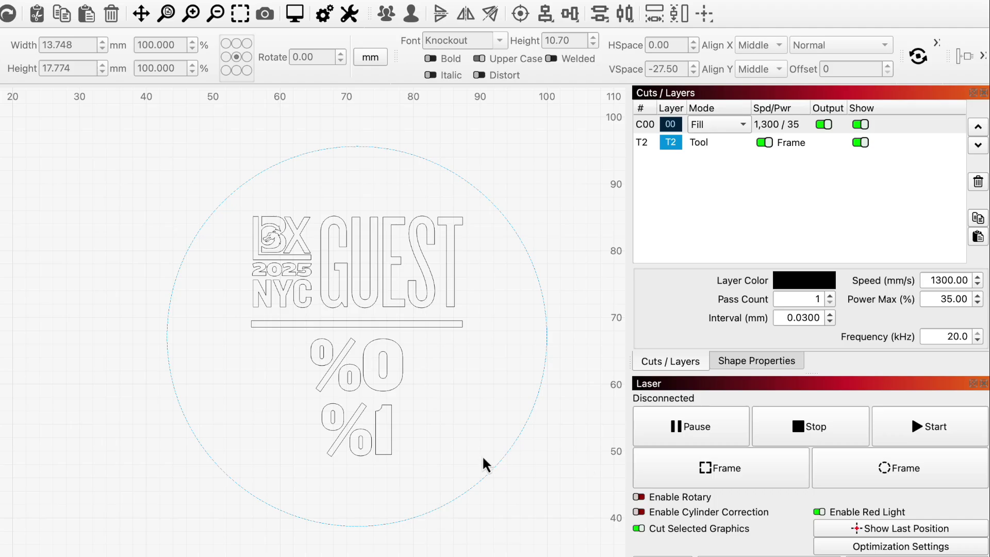
Change the %0 %1 text object's type from Normal to Merge/CSV variable text.
left_click_drag(447, 463, 298, 351)
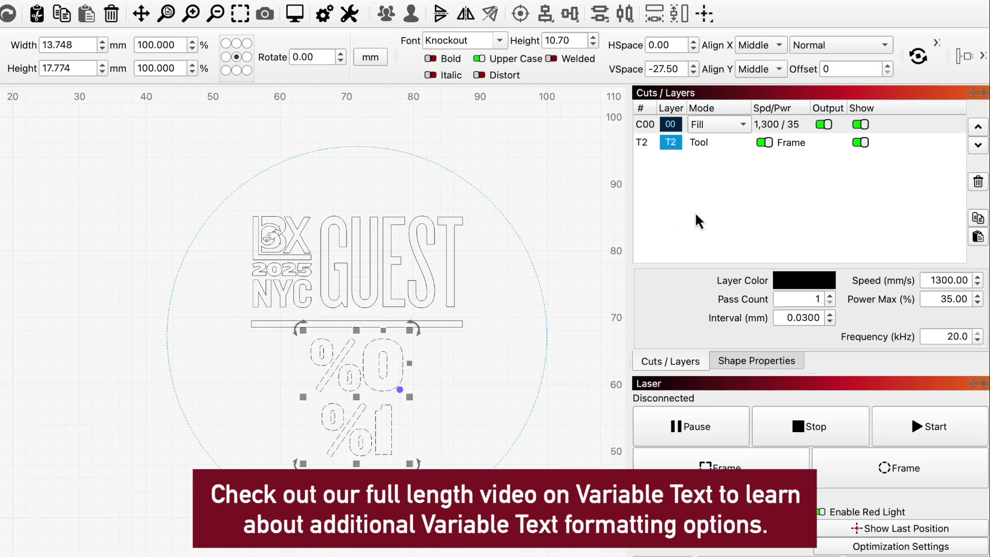
left_click(841, 46)
left_click(850, 84)
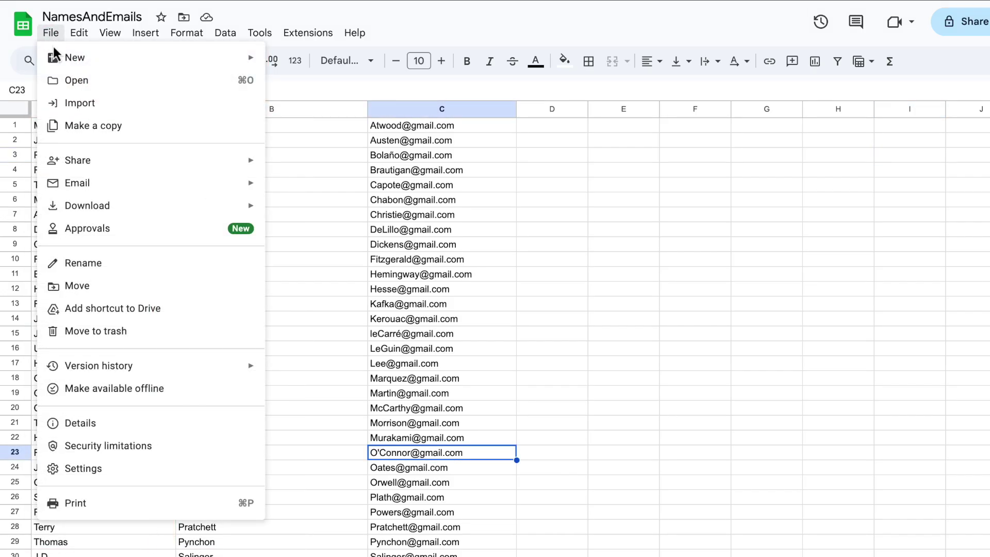
Switch to Google Sheets and download the NamesAndEmails spreadsheet as Comma Separated Values (.csv).
mouse_move(143, 213)
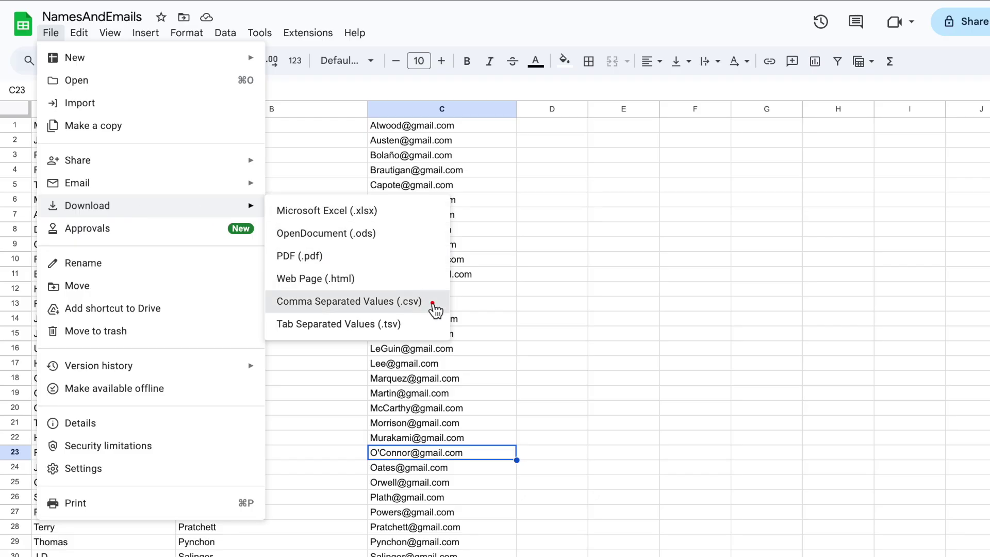
left_click(435, 308)
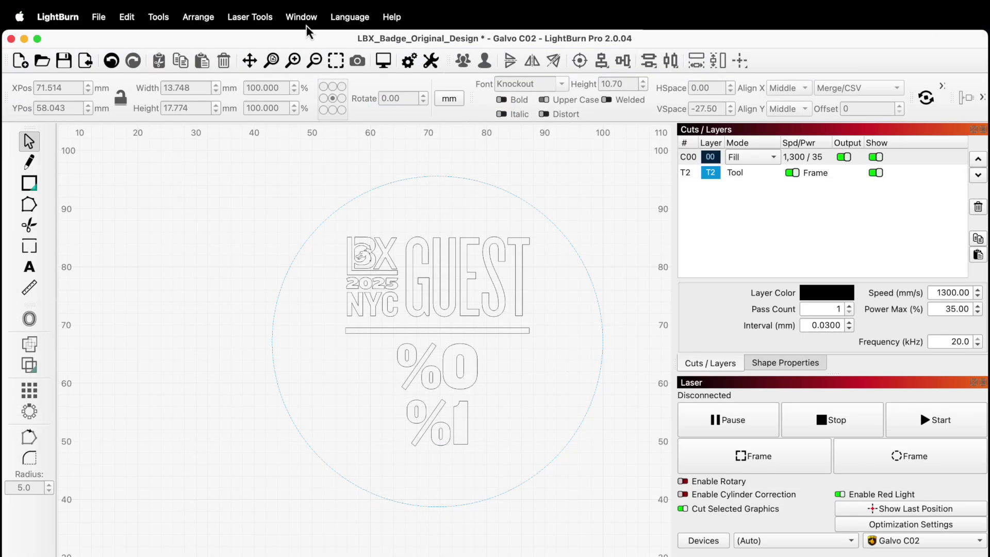
Show the Variable Text settings in LightBurn and load NamesAndEmails.csv as the merge file.
left_click(304, 18)
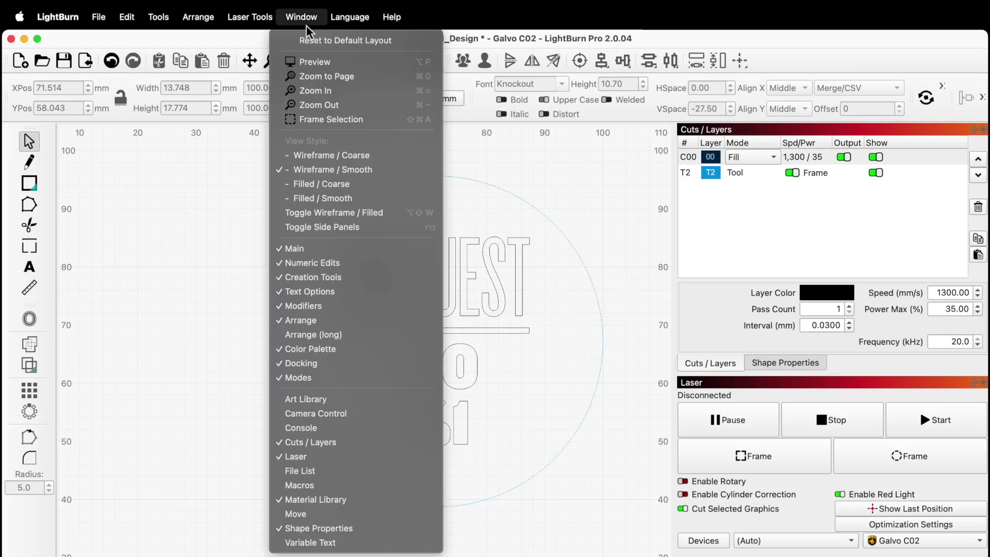
left_click(397, 542)
left_click(777, 364)
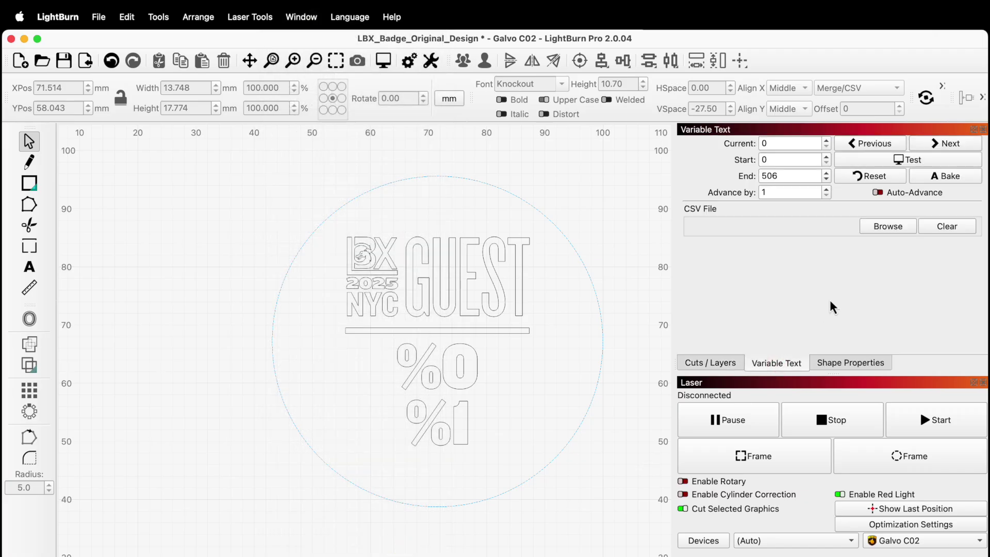
left_click(882, 232)
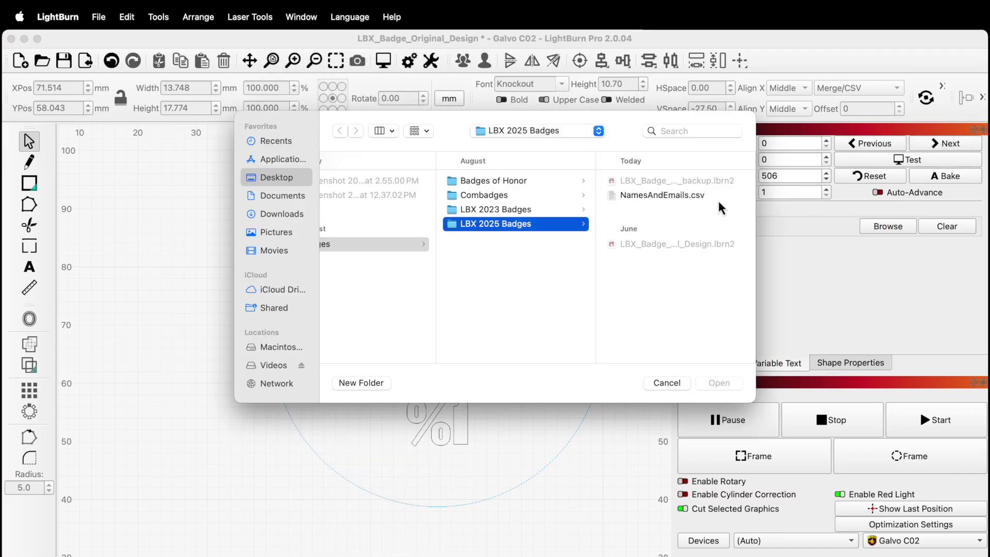
left_click(715, 200)
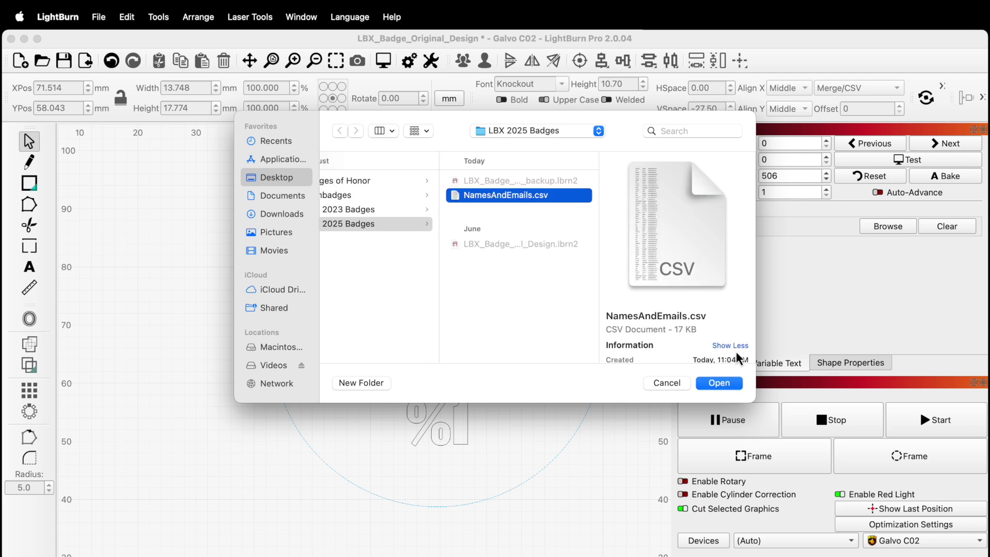
left_click(732, 383)
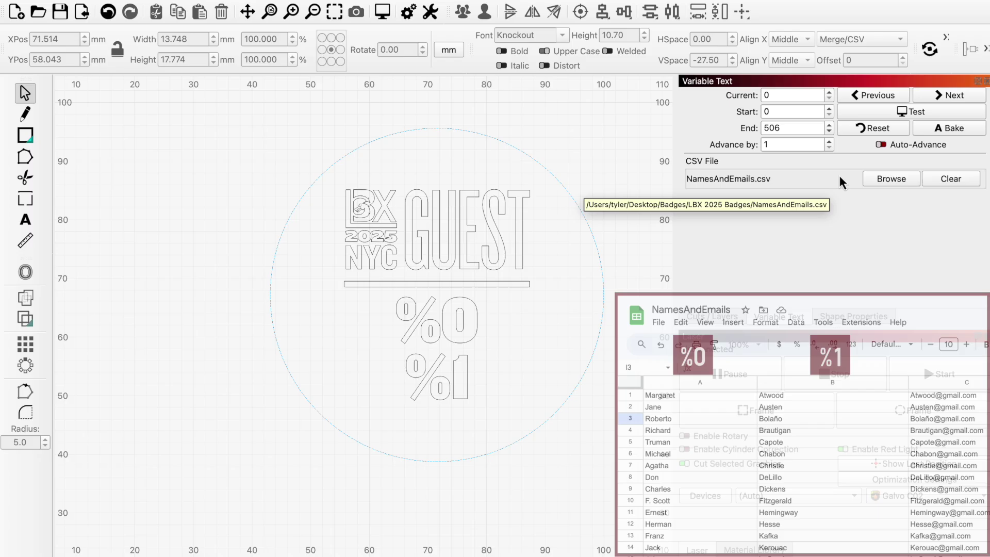
Test the merged badge text for records 0 through 4, advancing one record at a time.
left_click(884, 113)
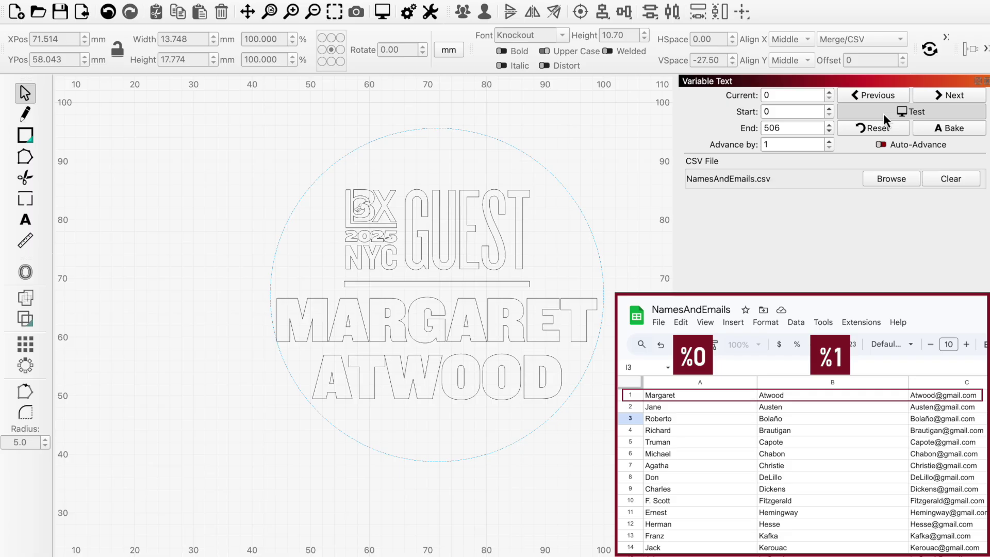
left_click(884, 114)
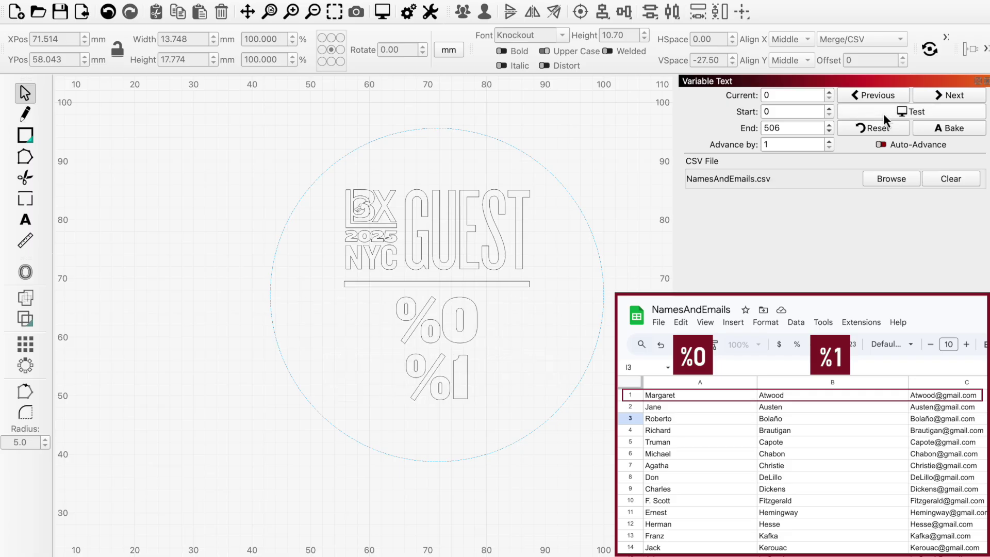
left_click(929, 97)
left_click(918, 111)
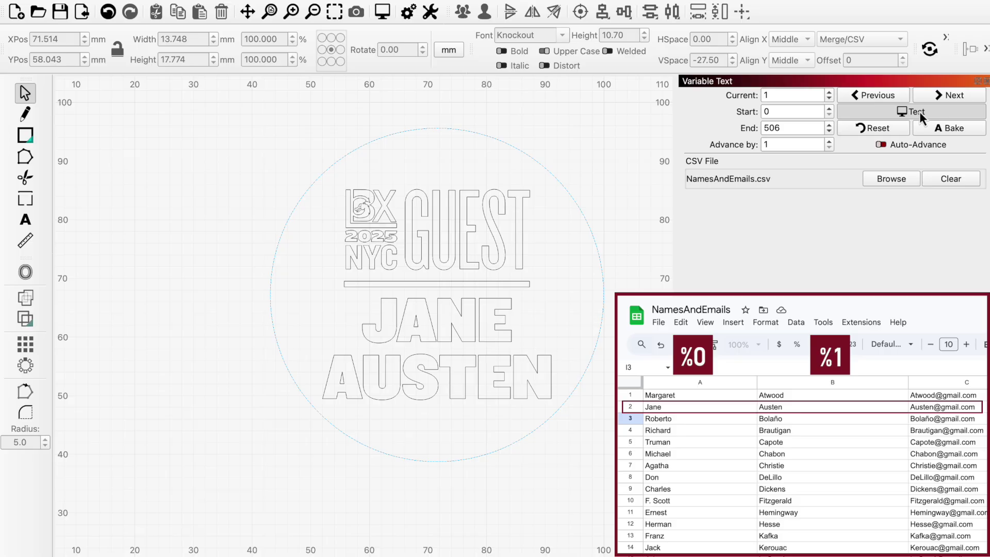
left_click(920, 111)
left_click(933, 97)
left_click(929, 111)
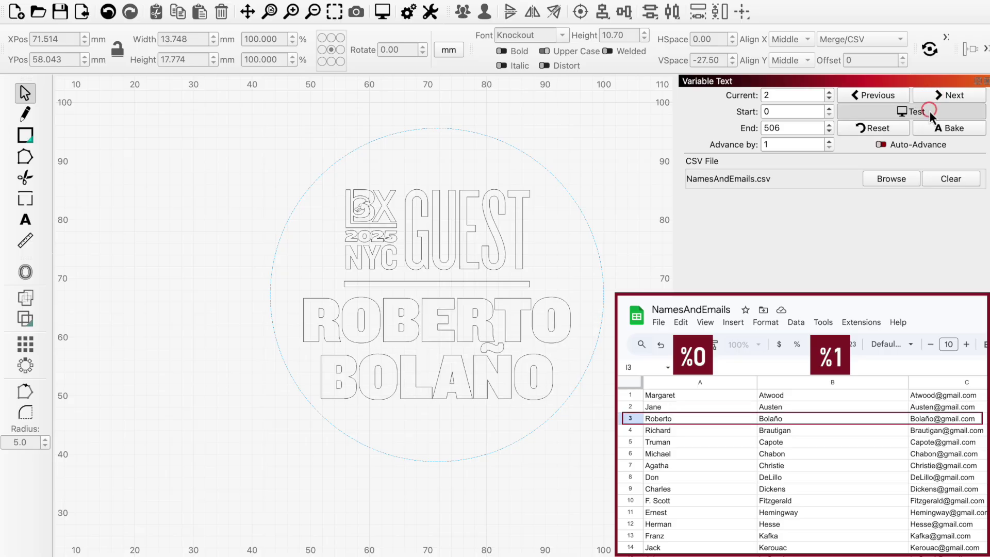
left_click(929, 110)
left_click(933, 94)
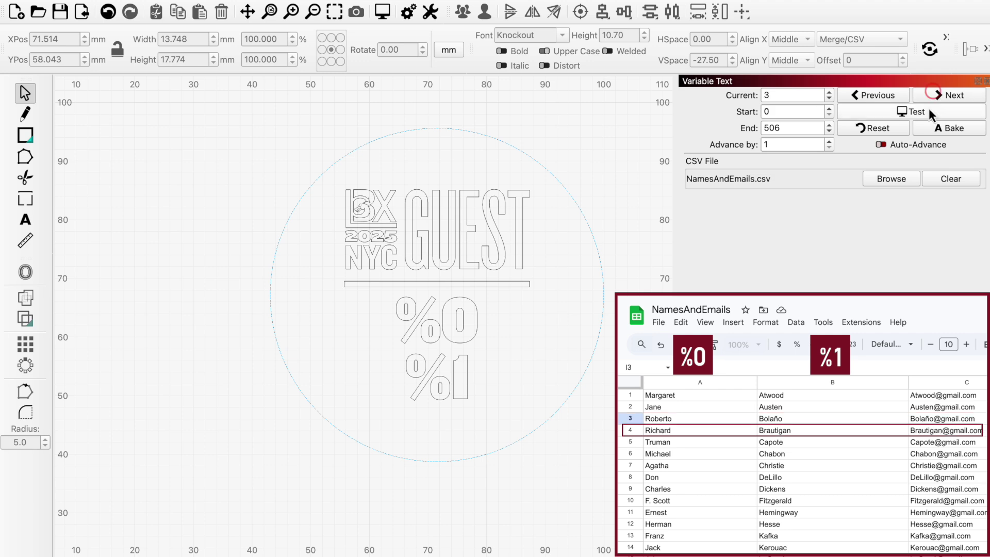
left_click(929, 109)
left_click(930, 110)
left_click(934, 96)
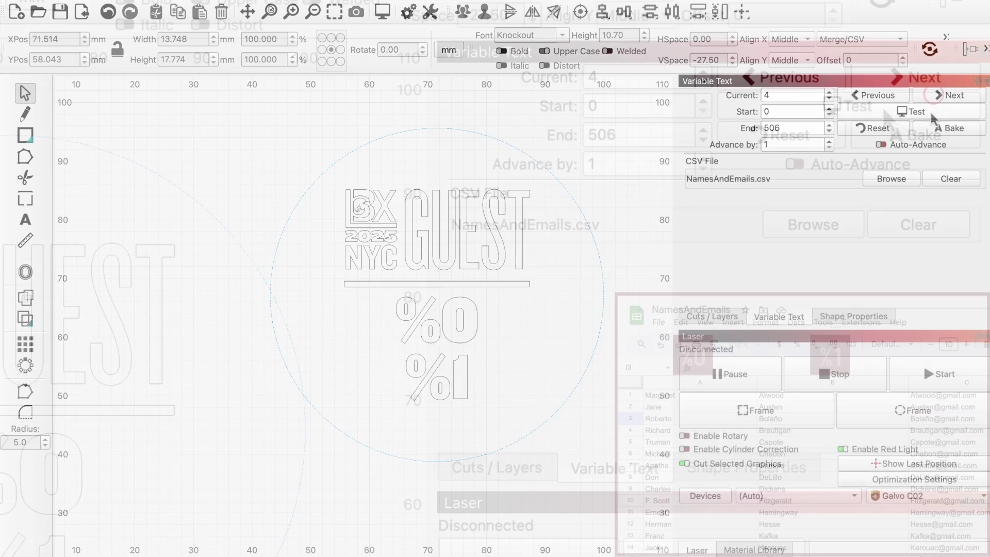
left_click(930, 112)
left_click(930, 111)
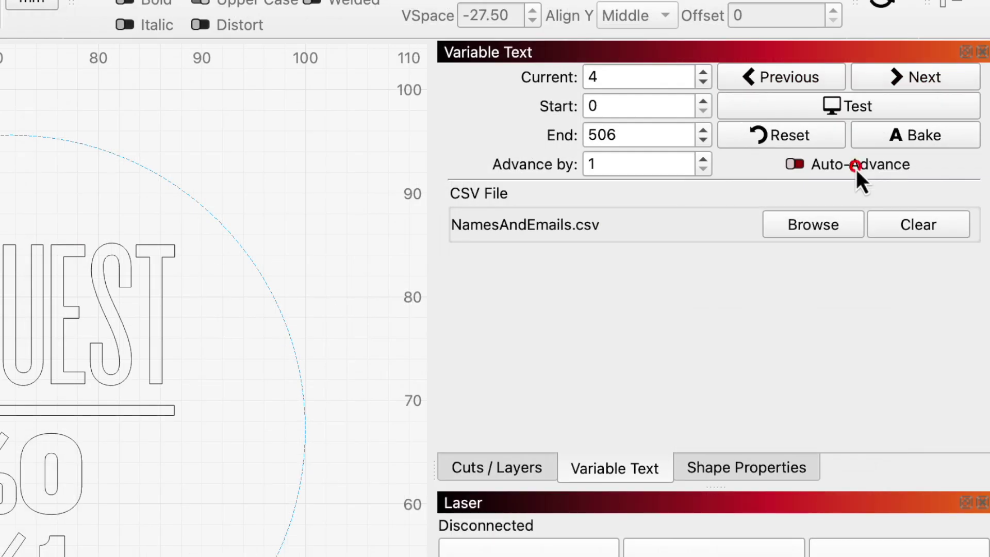
Turn on Auto-Advance for the variable text and test the merged names of records 36 and 37.
left_click(855, 167)
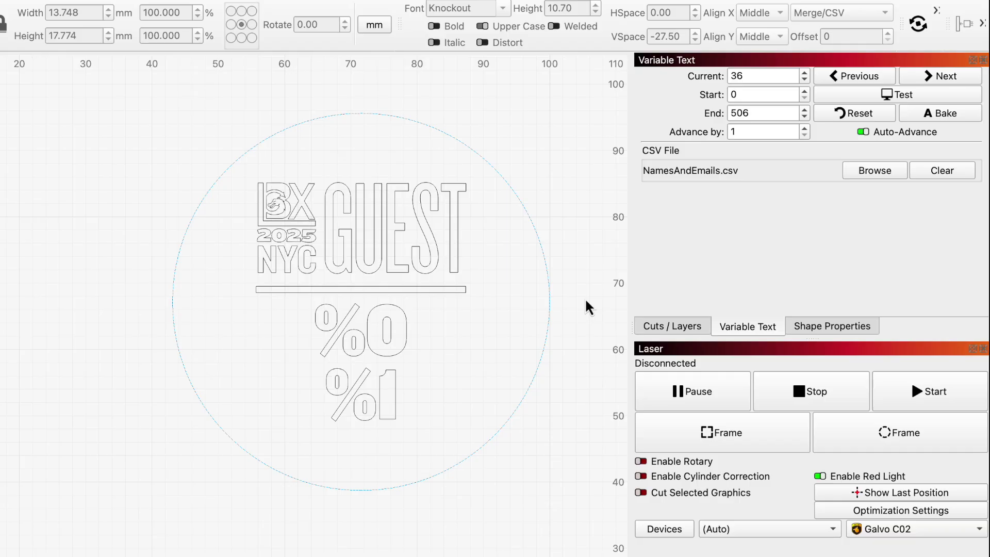
left_click(865, 95)
left_click(877, 96)
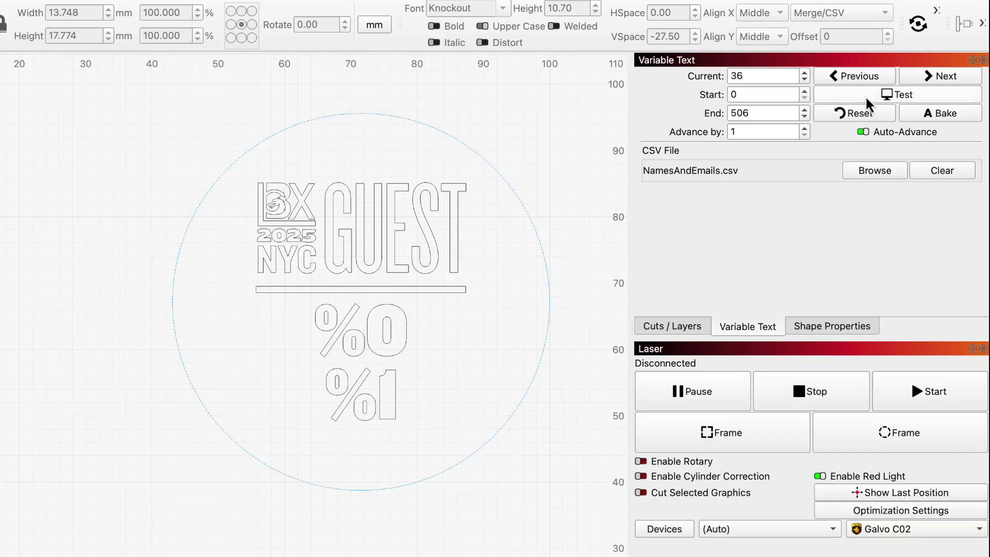
left_click(938, 78)
left_click(920, 91)
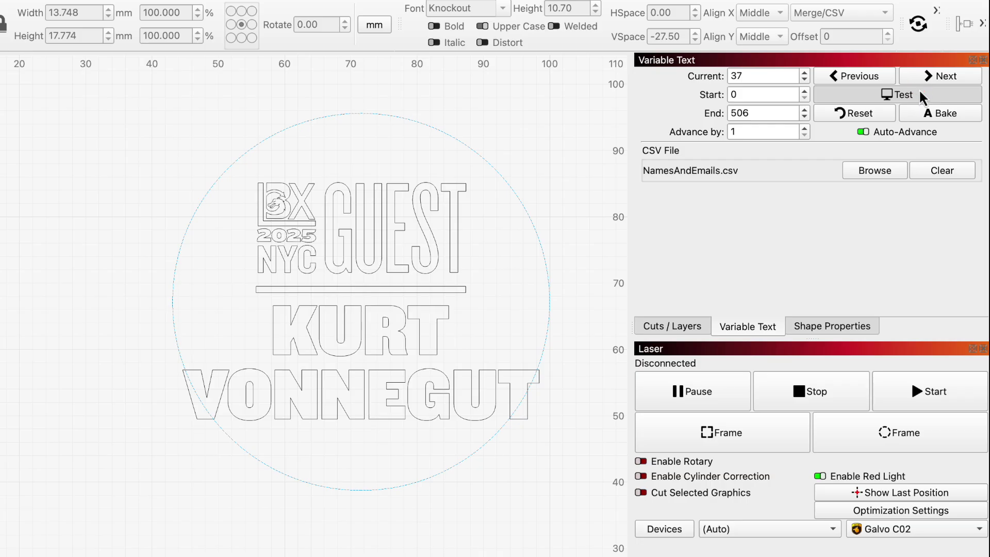
left_click(922, 97)
Set the Max Width of the %0 %1 variable text to 31 in its shape properties.
left_click_drag(461, 409, 317, 329)
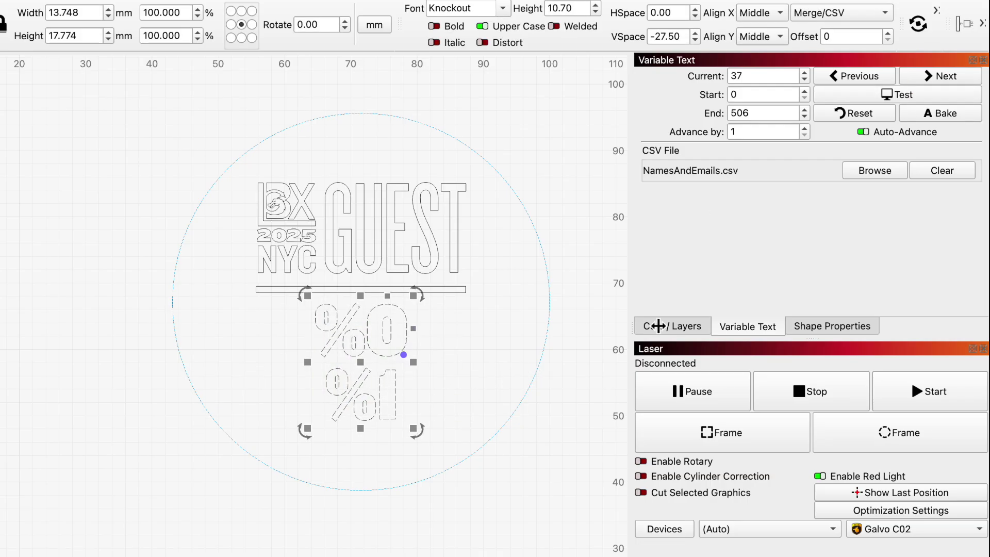
left_click(804, 327)
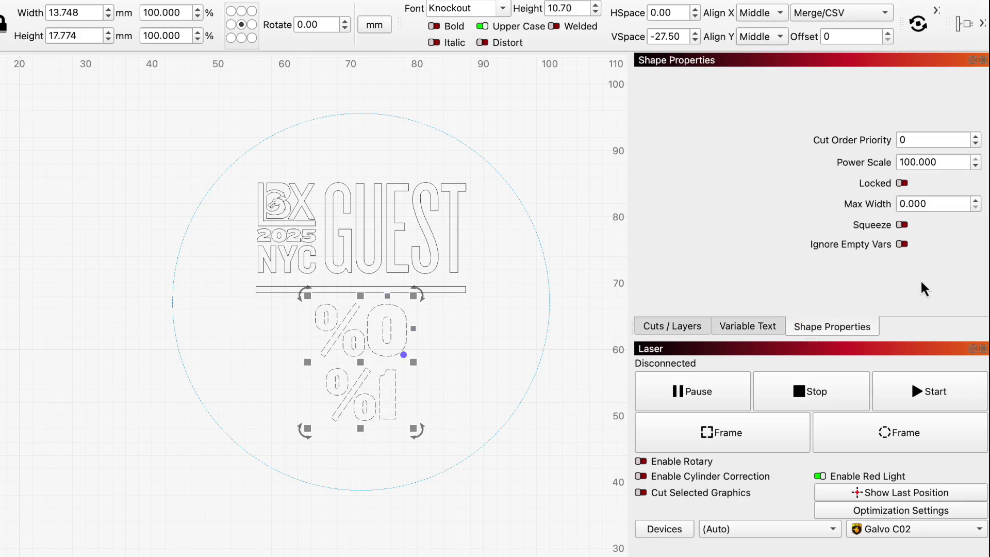
left_click_drag(944, 204, 860, 199)
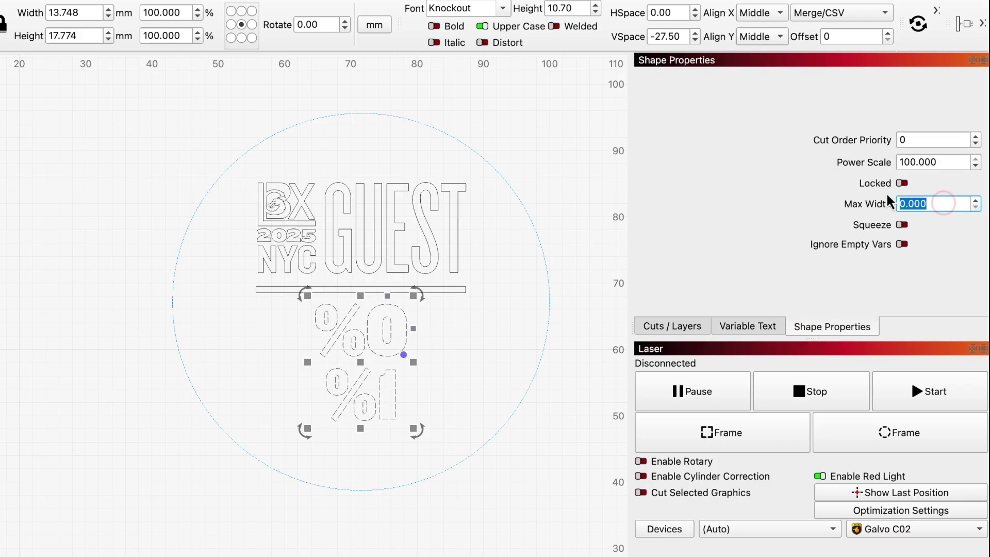
type("31")
left_click(909, 140)
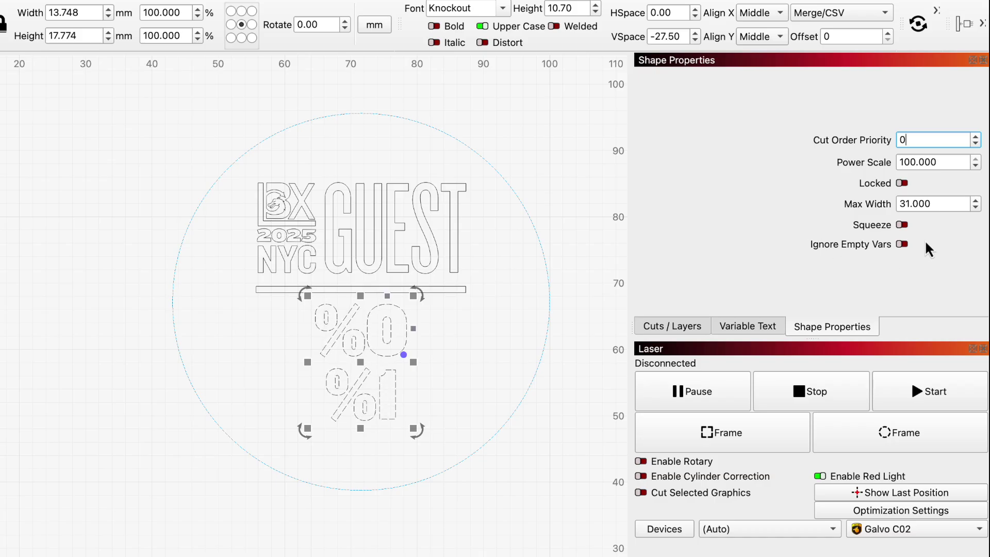
Test the variable text with record 37 and check its fit inside the badge circle under the width limit.
left_click(758, 327)
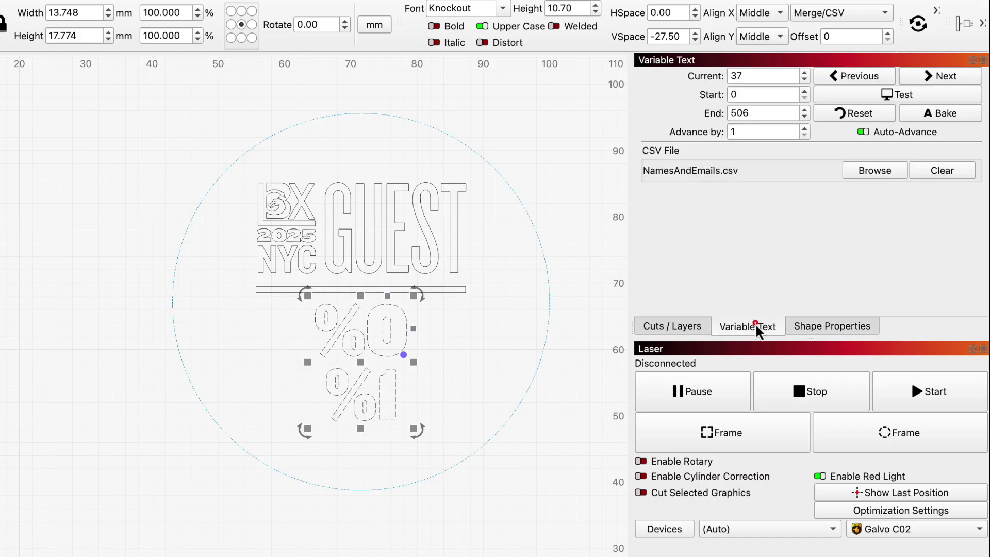
left_click(878, 97)
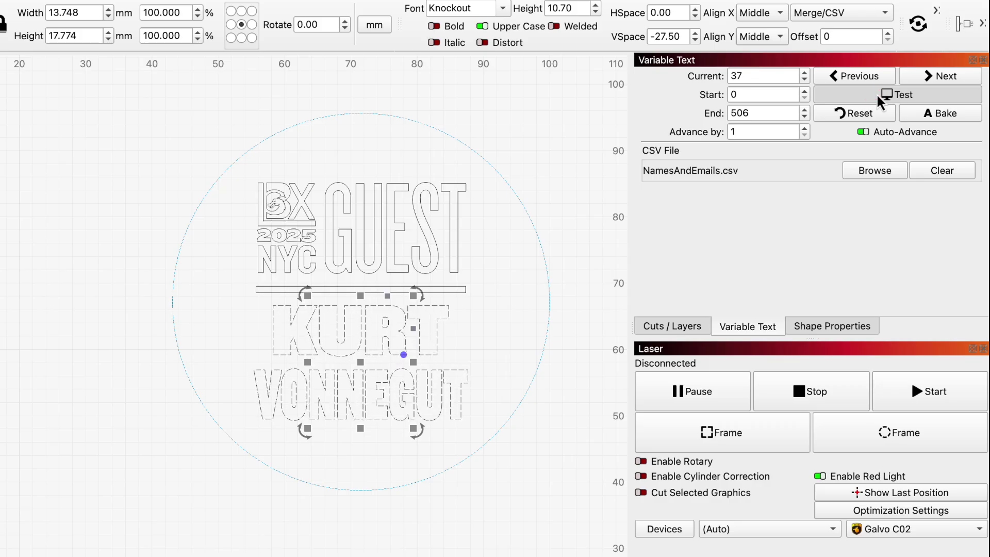
left_click(879, 97)
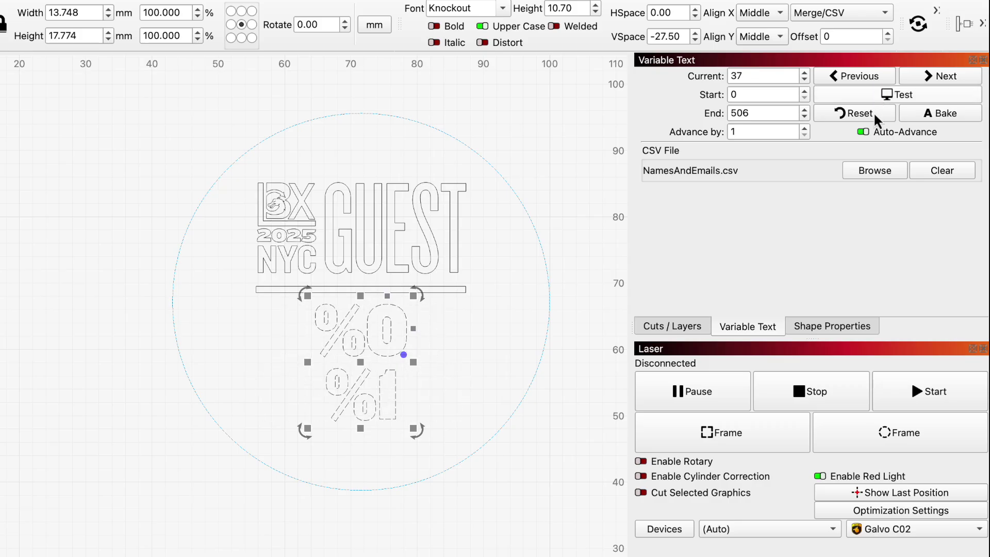
left_click(846, 326)
left_click(770, 326)
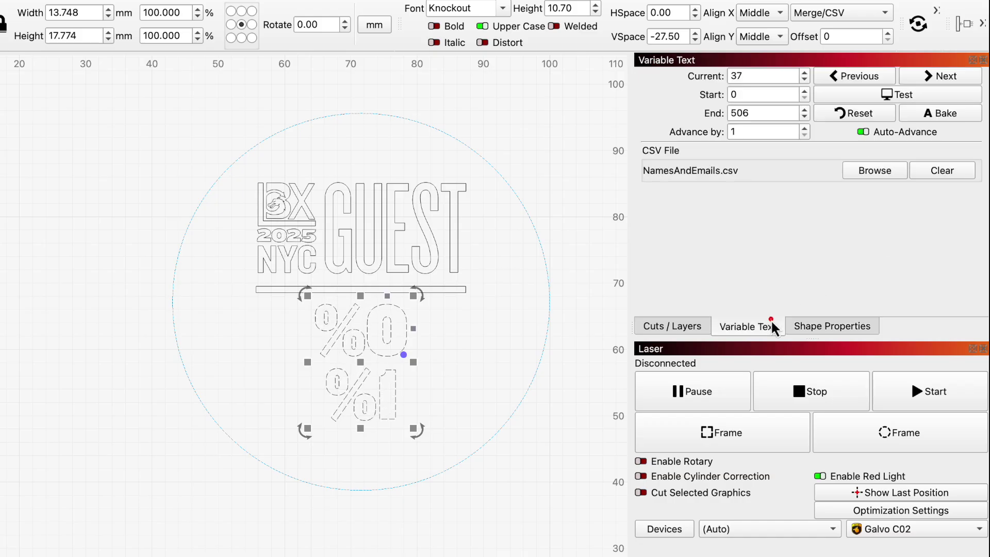
left_click(902, 105)
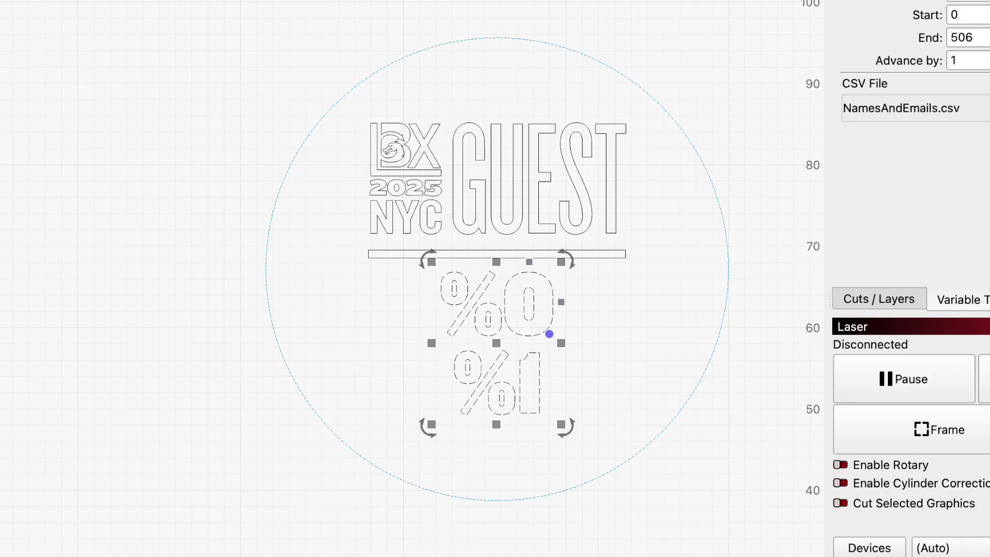
Select the entire guest badge design, including its circle, and rotate it 90 degrees counterclockwise.
left_click(720, 514)
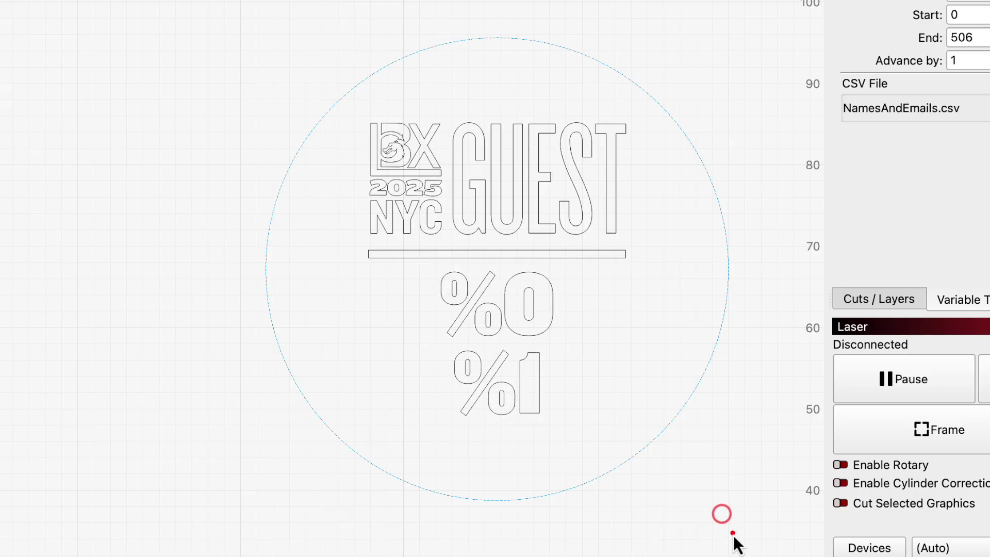
left_click_drag(734, 532, 200, 29)
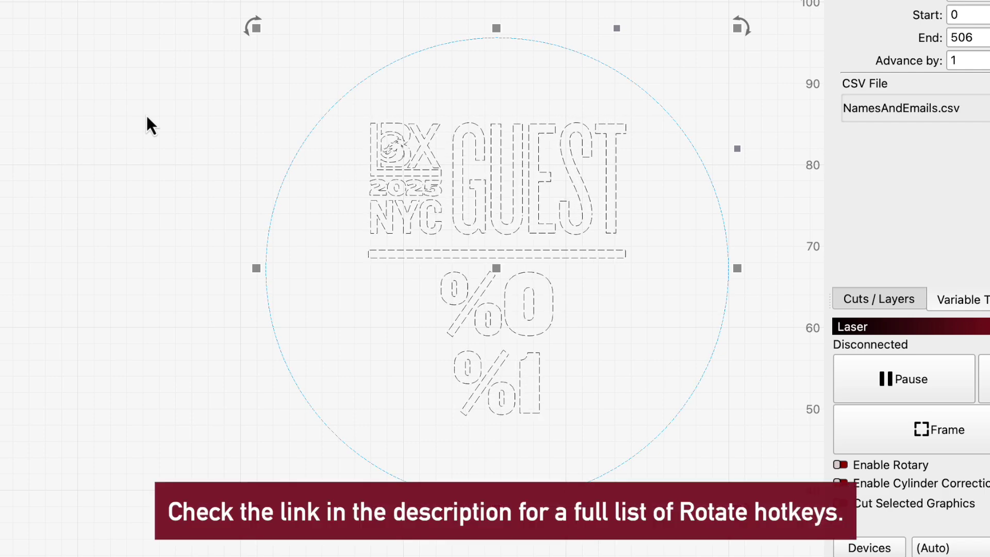
key("ctrl+comma")
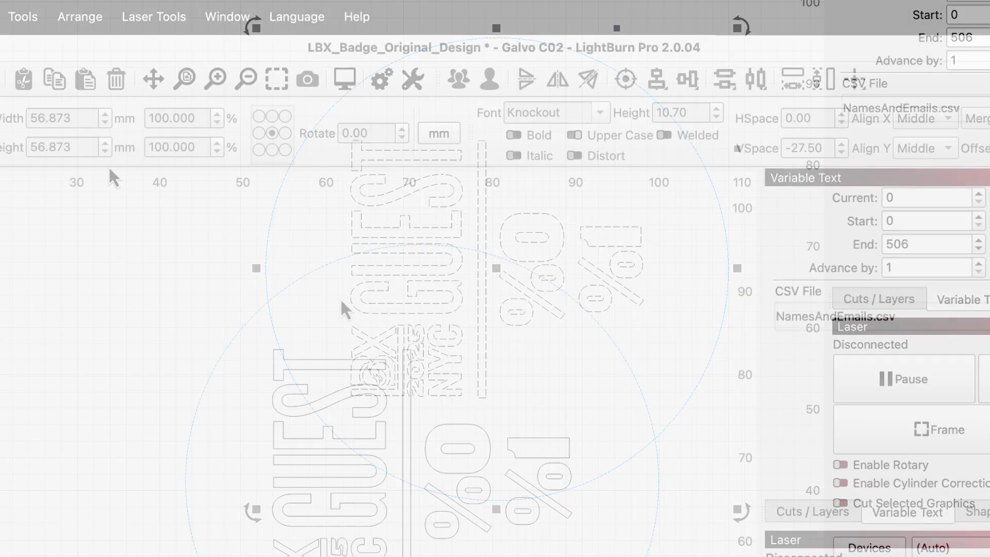
Set the Repeat Marking external axis to 12800 steps per rotation and test the rotation.
left_click(171, 23)
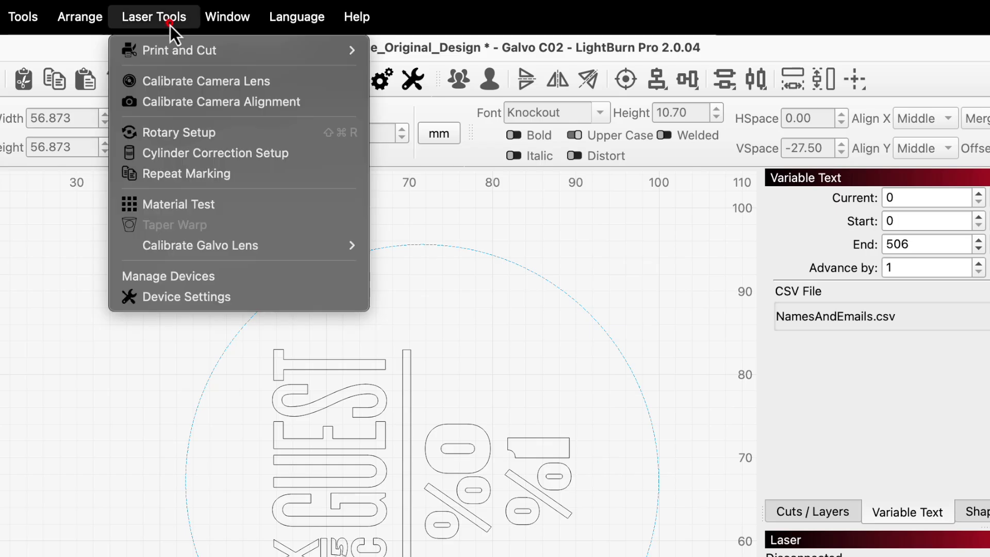
left_click(262, 177)
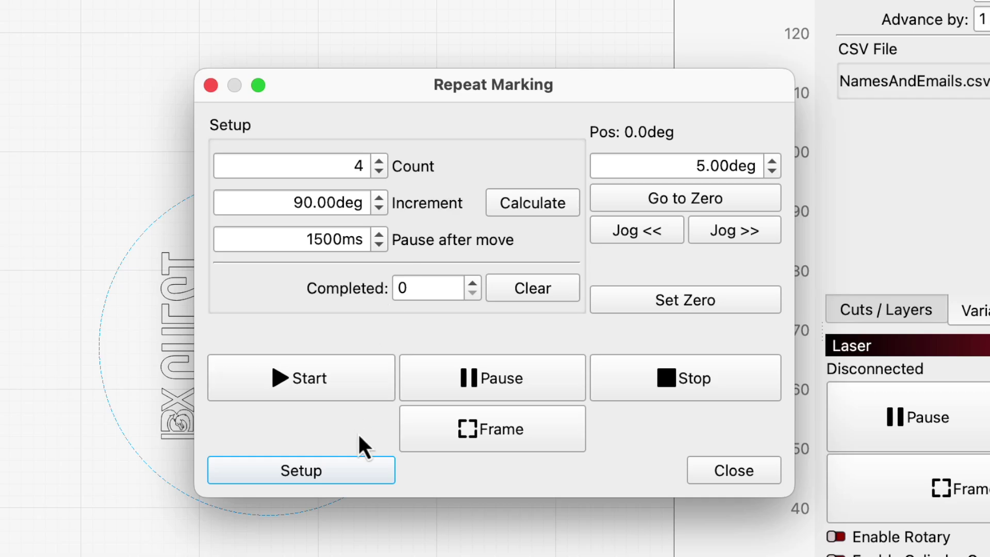
left_click(354, 466)
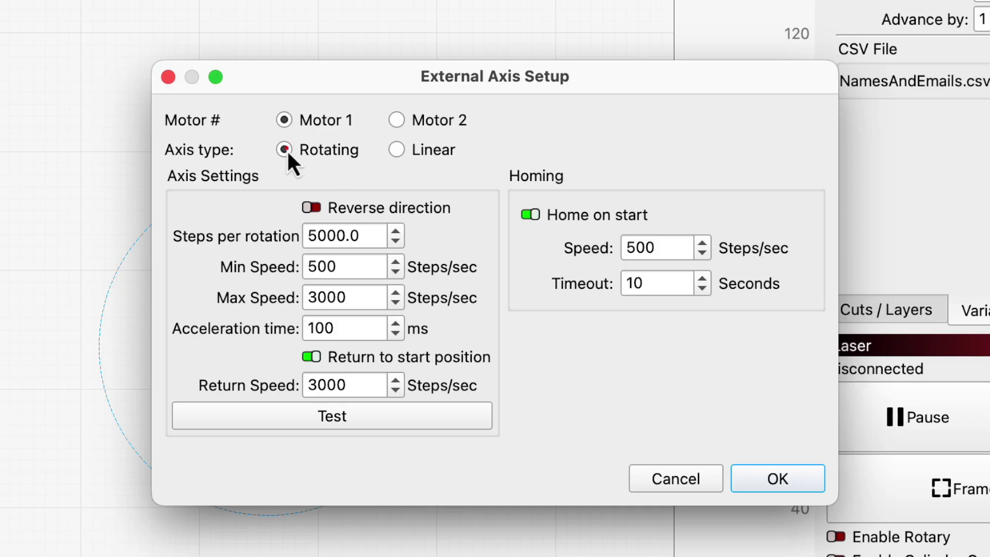
double_click(320, 233)
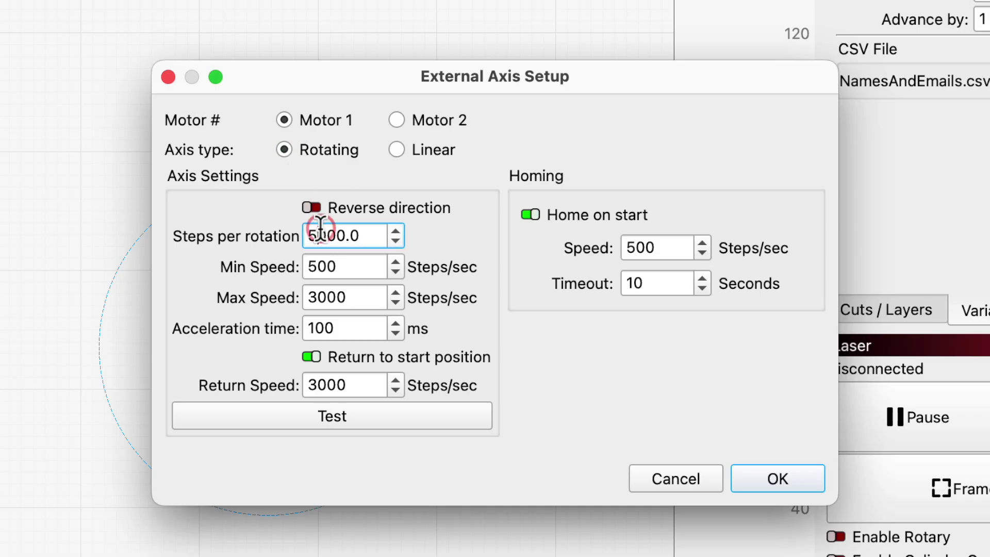
type("10800")
left_click(424, 417)
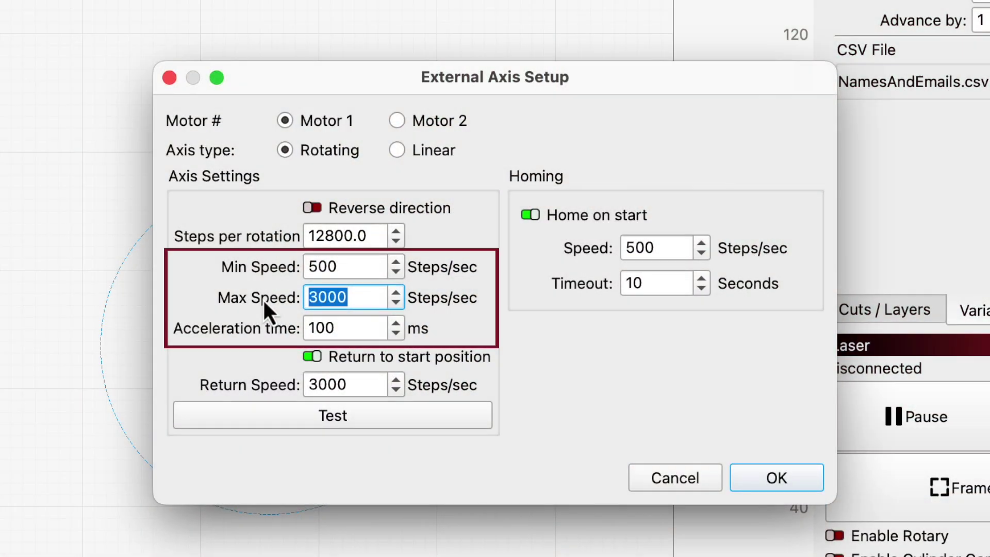
Try a Max Speed of 5000 steps/sec and an acceleration time of 10 ms for the external axis.
type("5000")
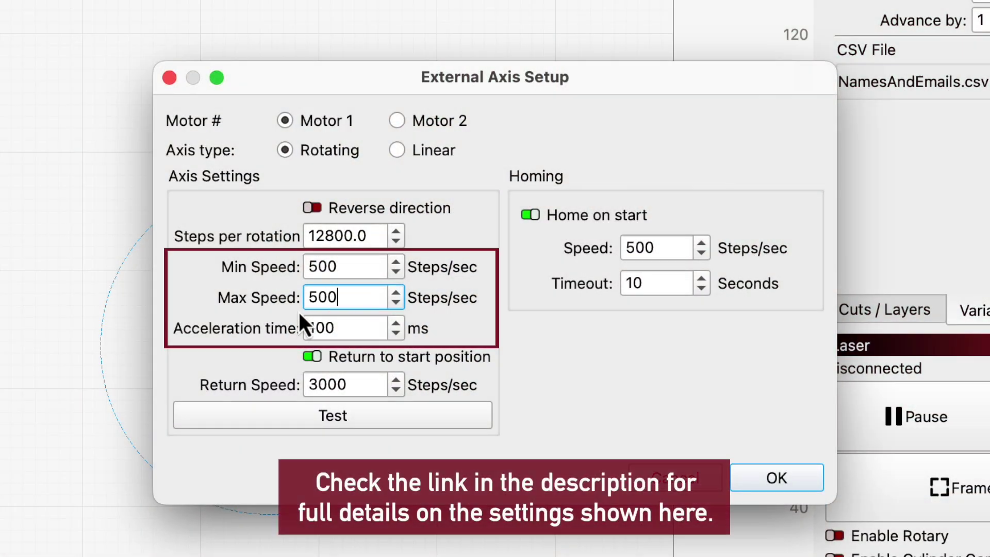
double_click(323, 327)
type("10")
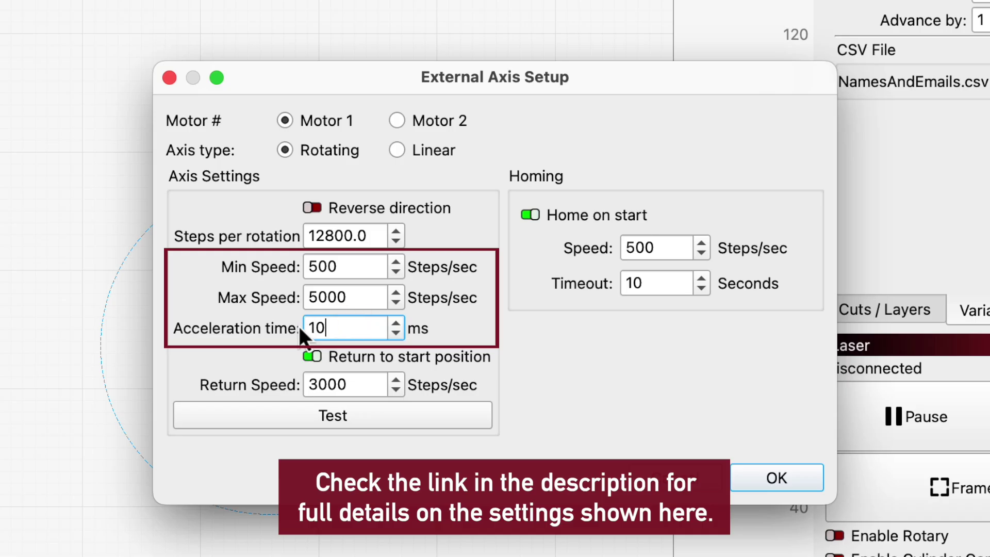
left_click(778, 481)
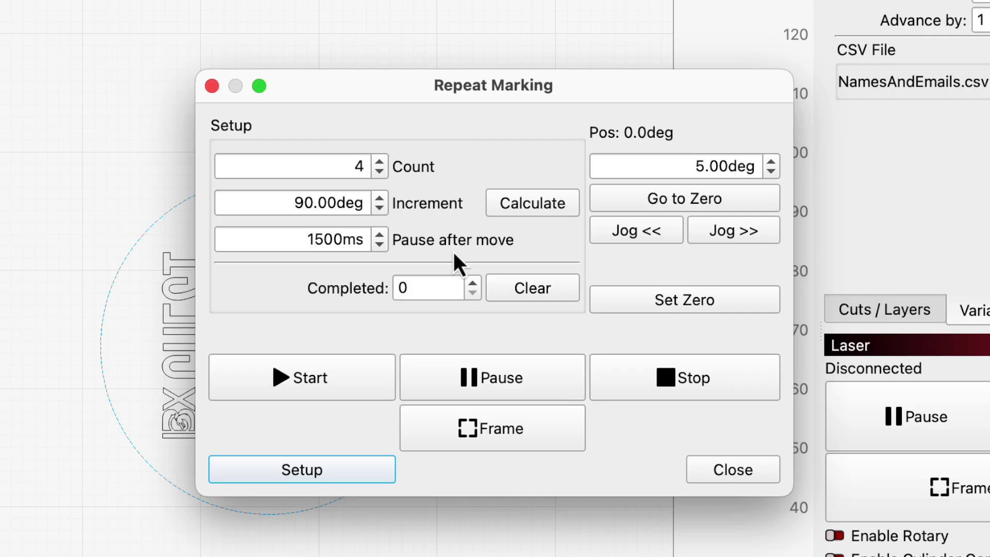
left_click_drag(382, 232, 382, 232)
left_click_drag(383, 232, 383, 232)
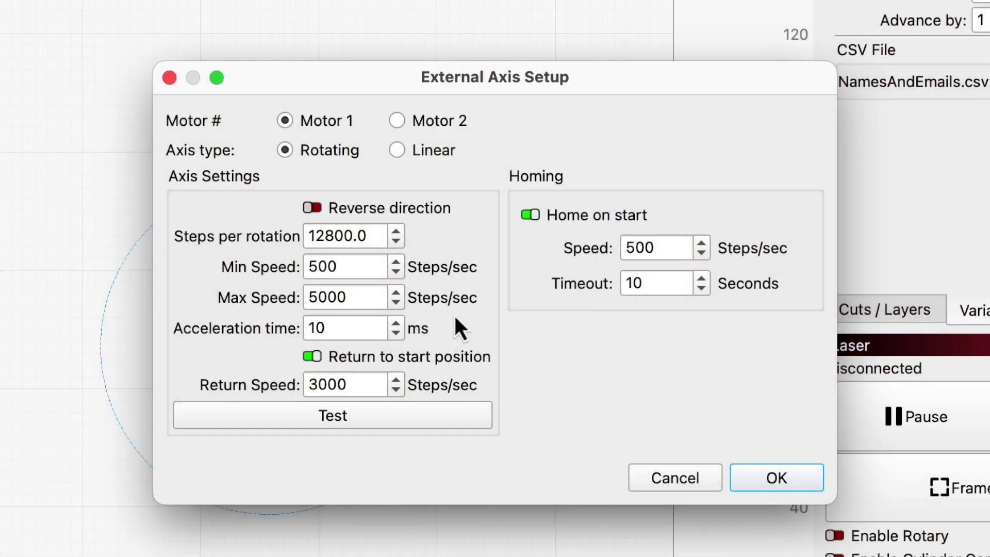
Set the external axis Max Speed back to 3000 steps/sec and its acceleration time to 100 ms.
double_click(372, 293)
type("3000")
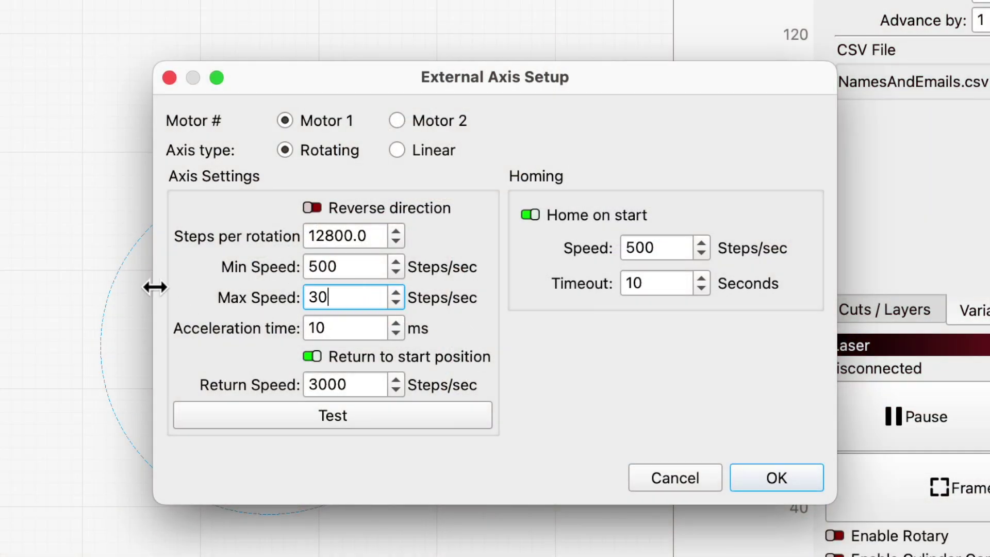
left_click(355, 328)
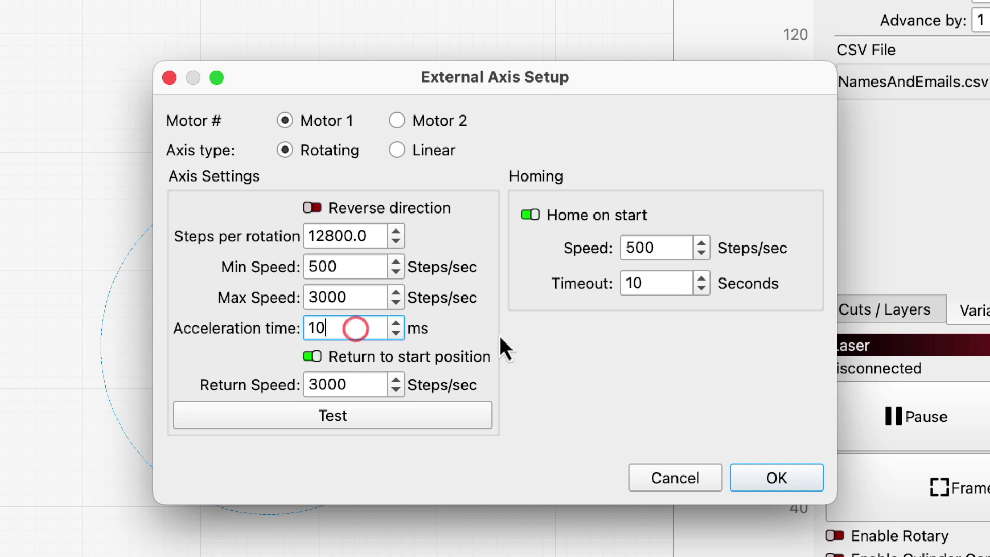
type("0")
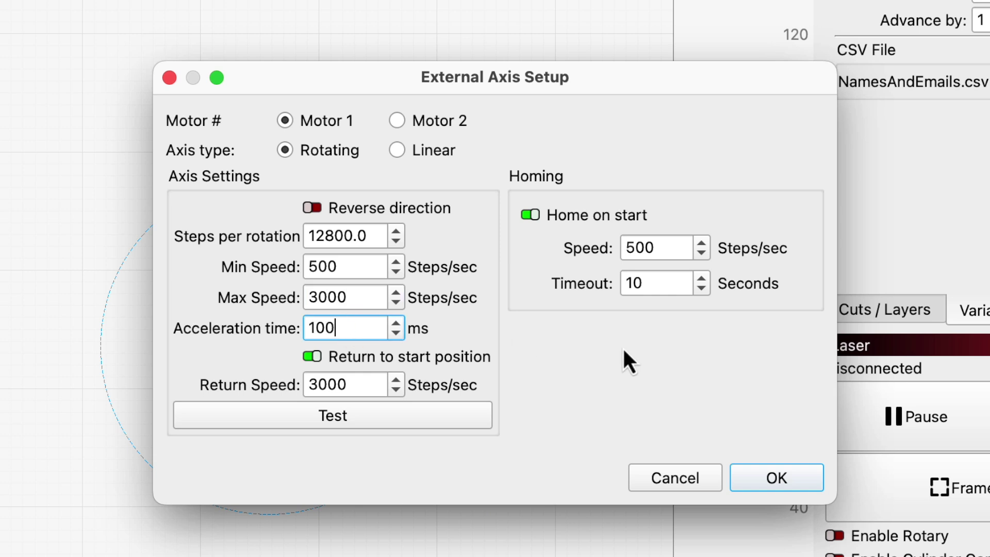
Set the external axis Max Speed to 4000 steps/sec and its acceleration time to 75 ms.
double_click(374, 296)
type("4000")
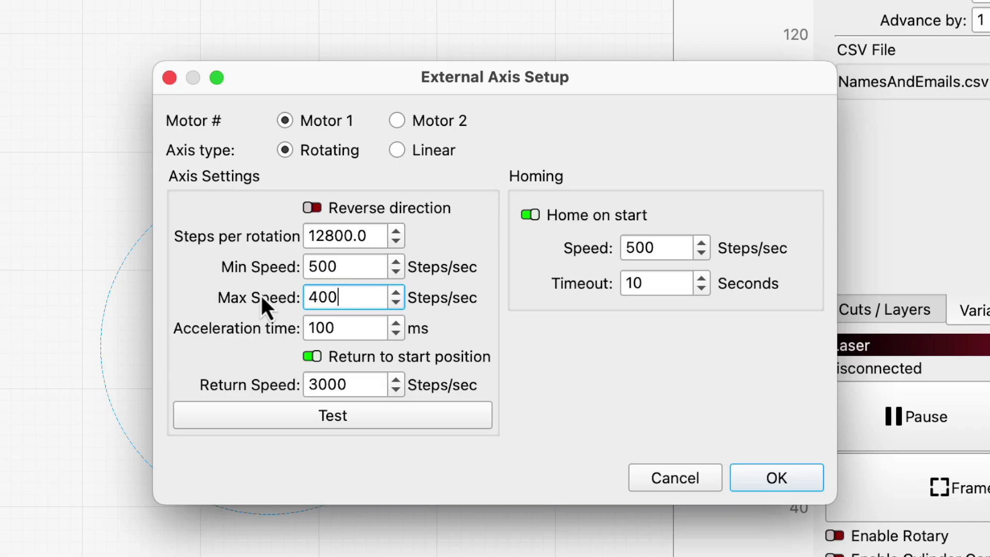
left_click(349, 327)
left_click_drag(349, 327, 268, 327)
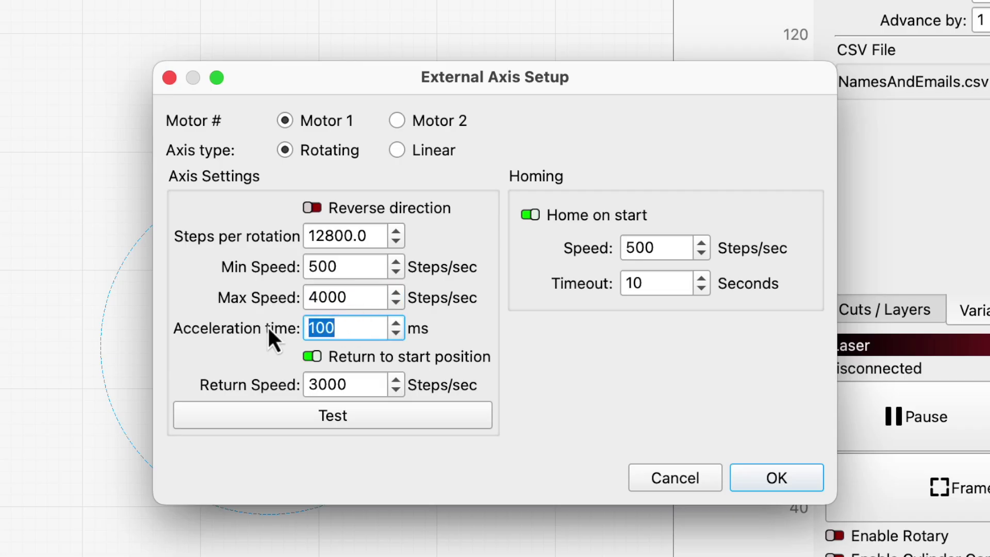
type("75")
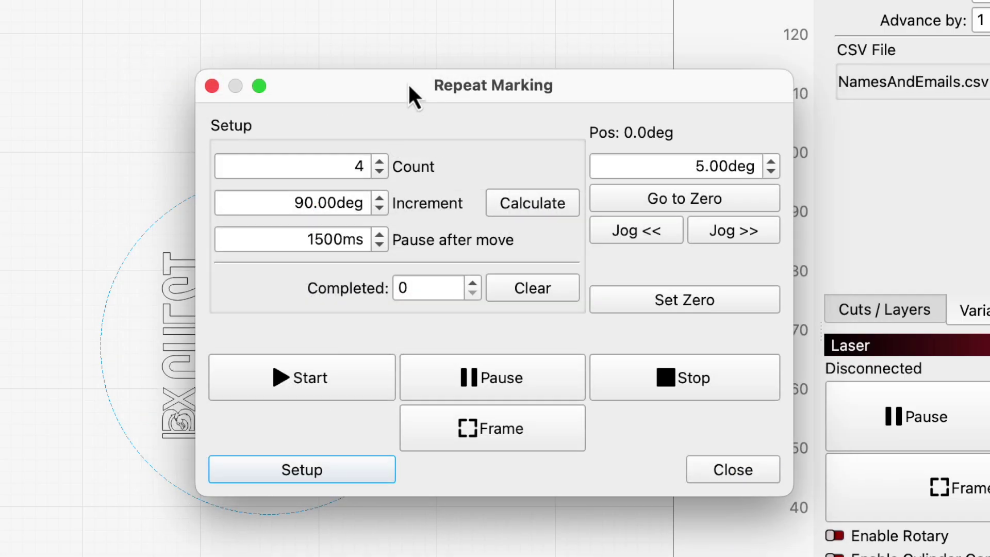
Try a manually entered Repeat Marking increment of 72 degrees while keeping the count at 4.
left_click(338, 200)
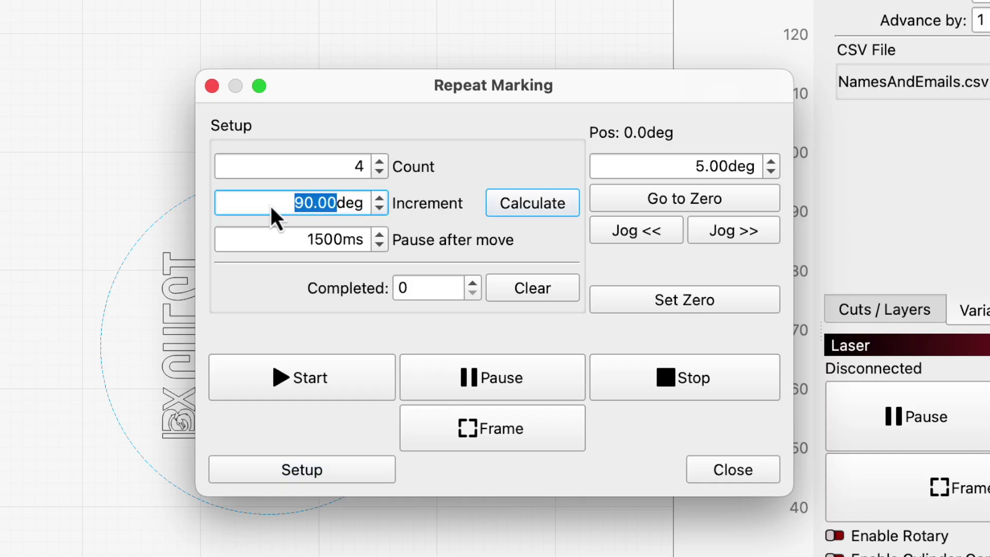
type("72")
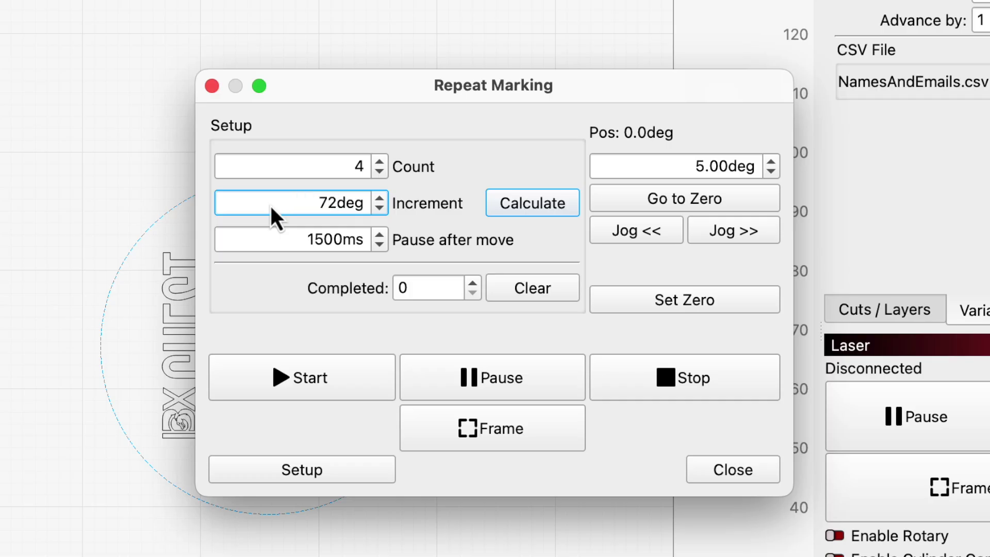
left_click(267, 168)
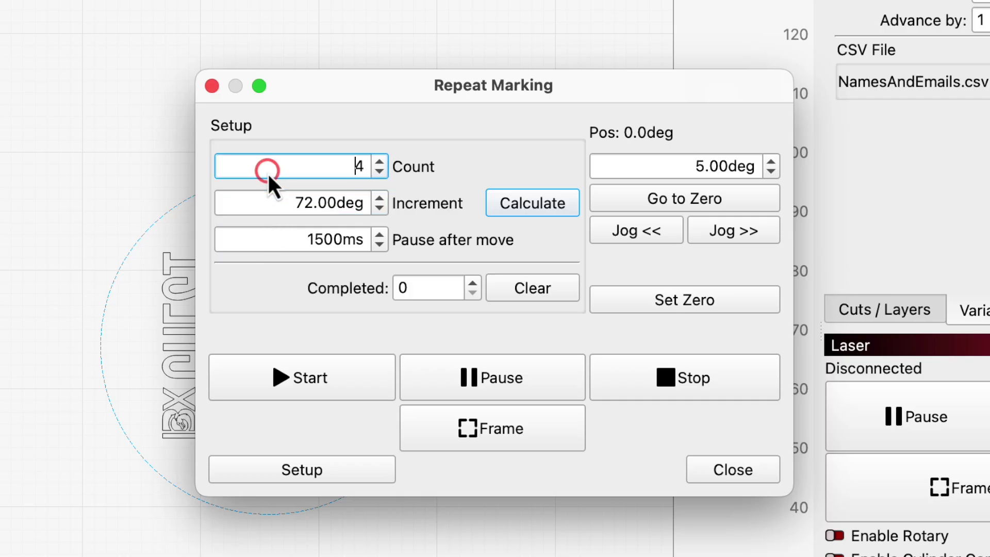
key("Return")
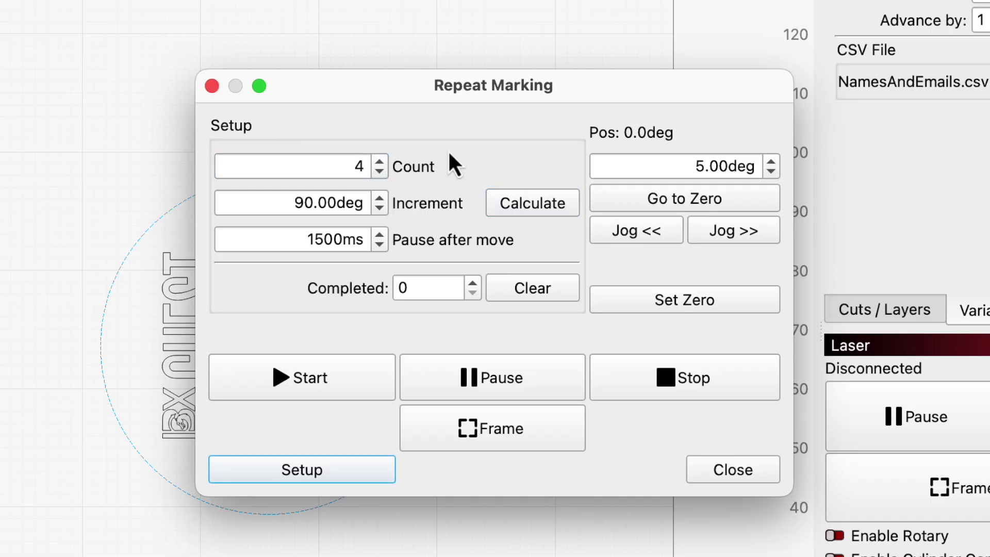
Set the Repeat Marking count to 5 and have the matching 72-degree increment calculated.
double_click(321, 165)
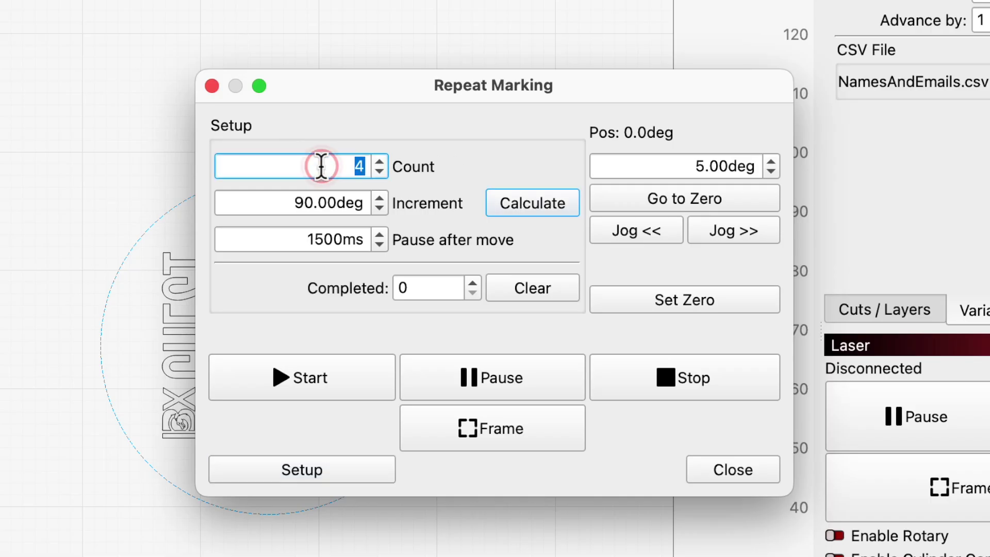
type("5")
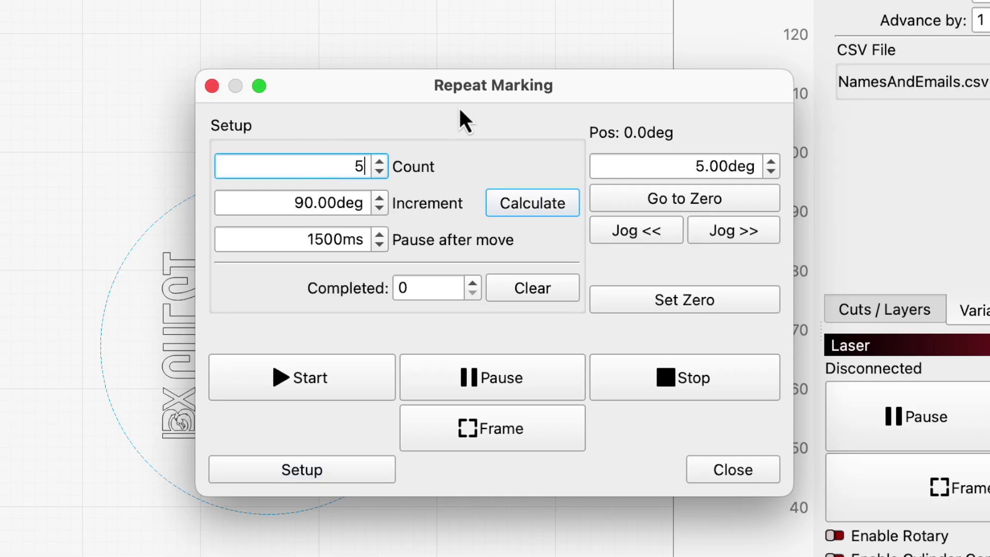
left_click(556, 208)
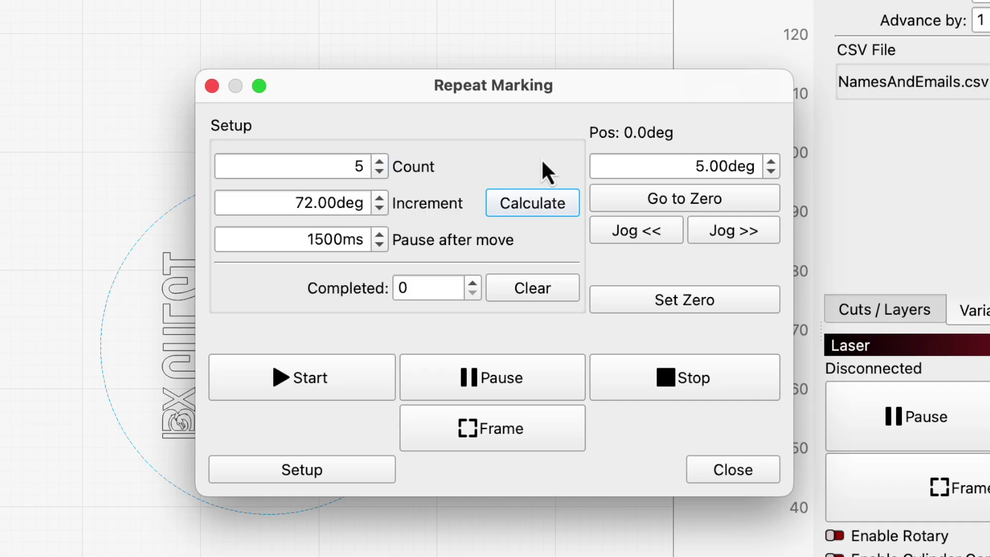
Try higher Repeat Marking counts of 8, 10 and 30.
left_click(382, 161)
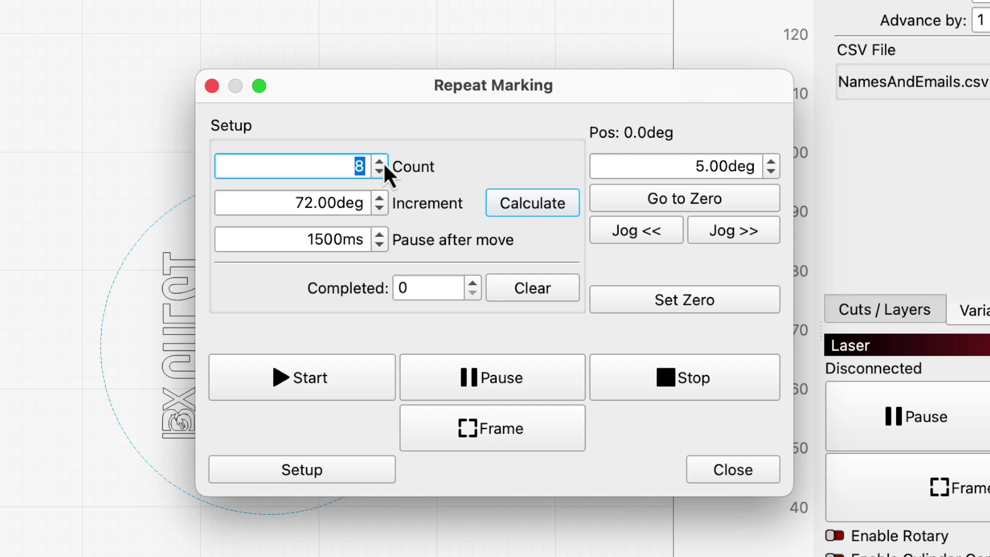
left_click(381, 161)
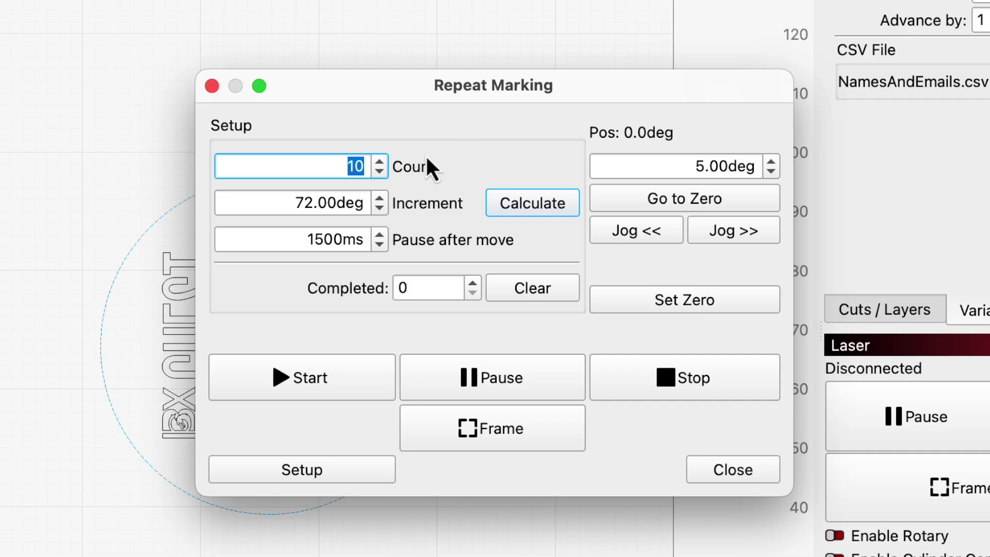
left_click_drag(382, 164, 382, 164)
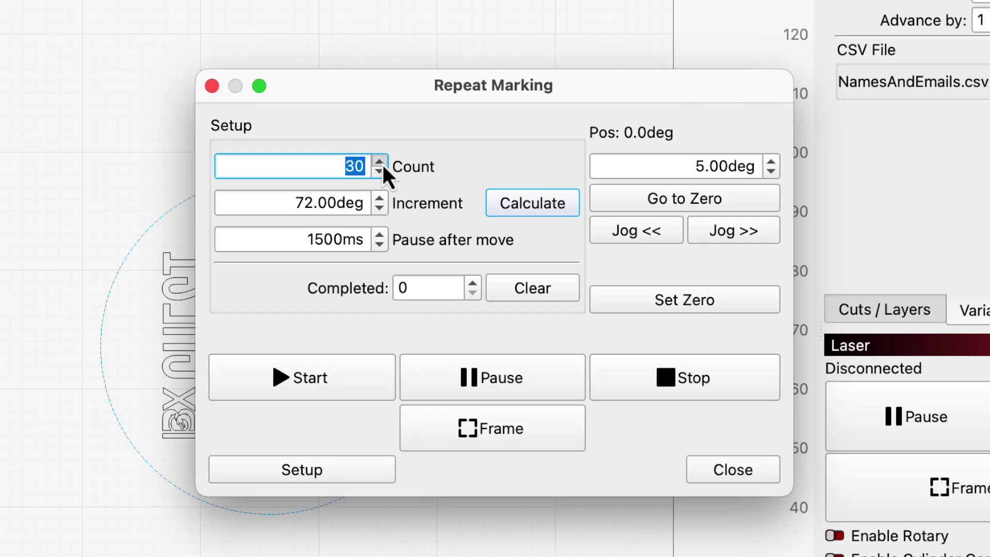
left_click_drag(382, 164, 382, 164)
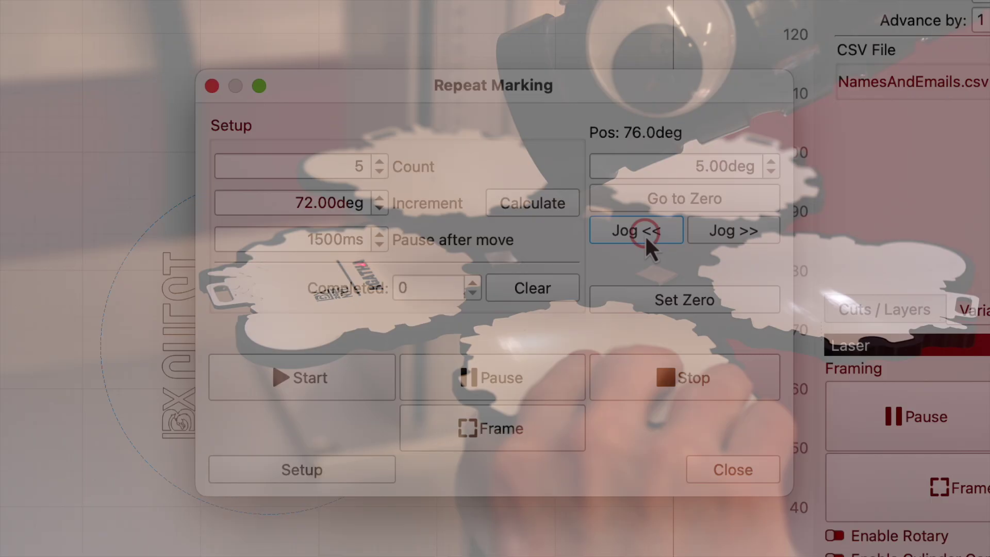
Jog the rotating axis backward by the 5-degree jog distance.
left_click(646, 246)
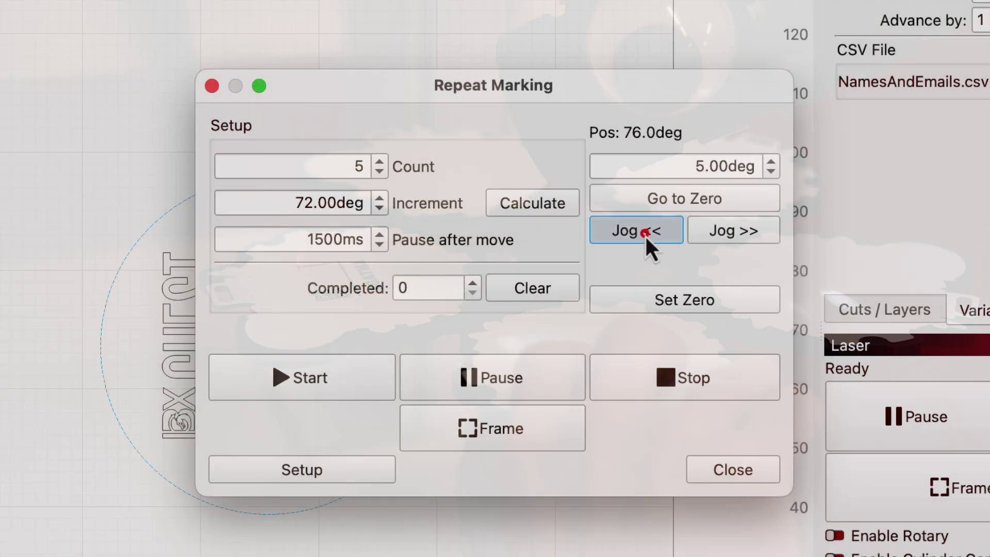